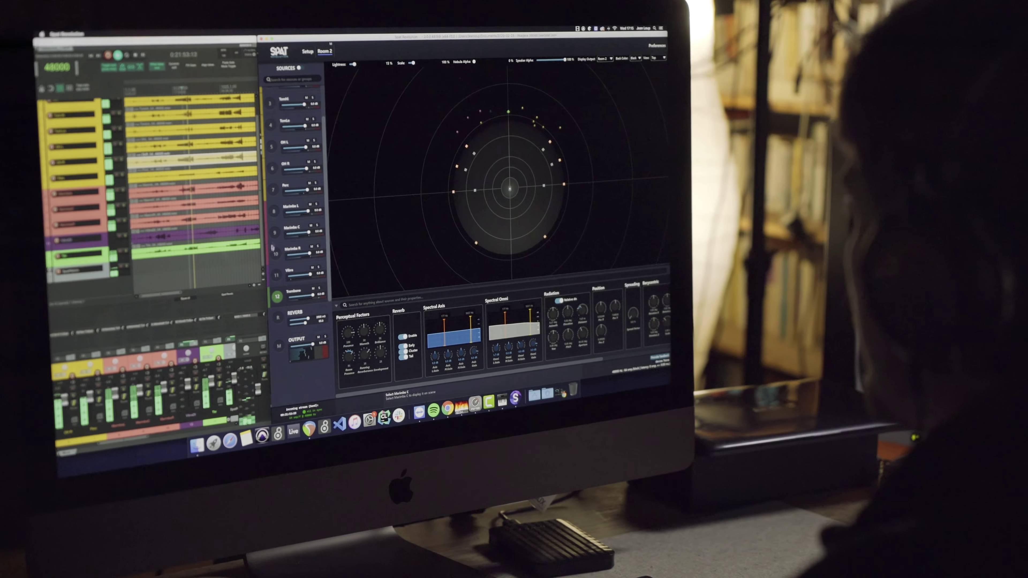
Select the Marimba R source in the Room 2 view
click(280, 232)
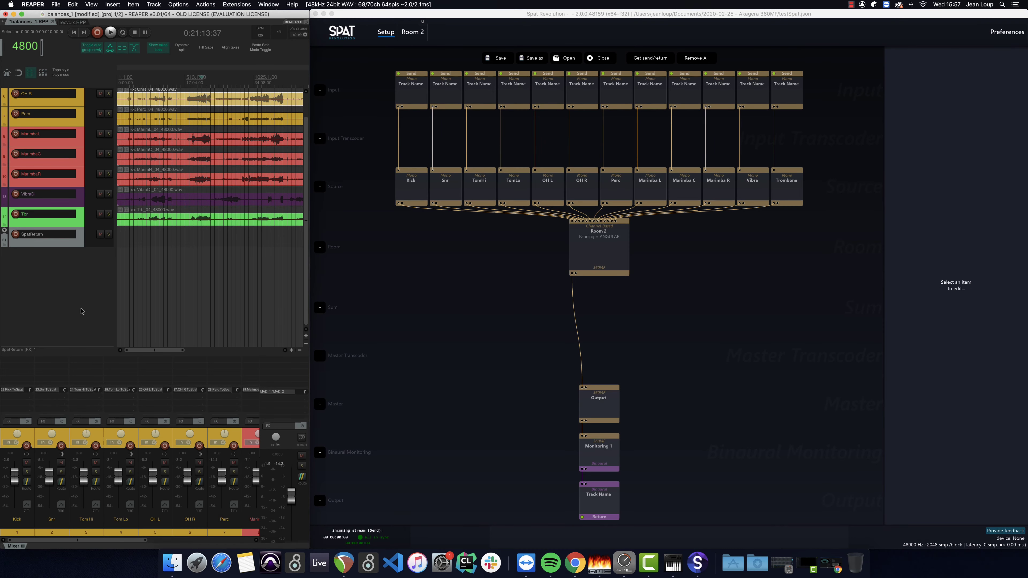
scroll(75, 263, up, 5)
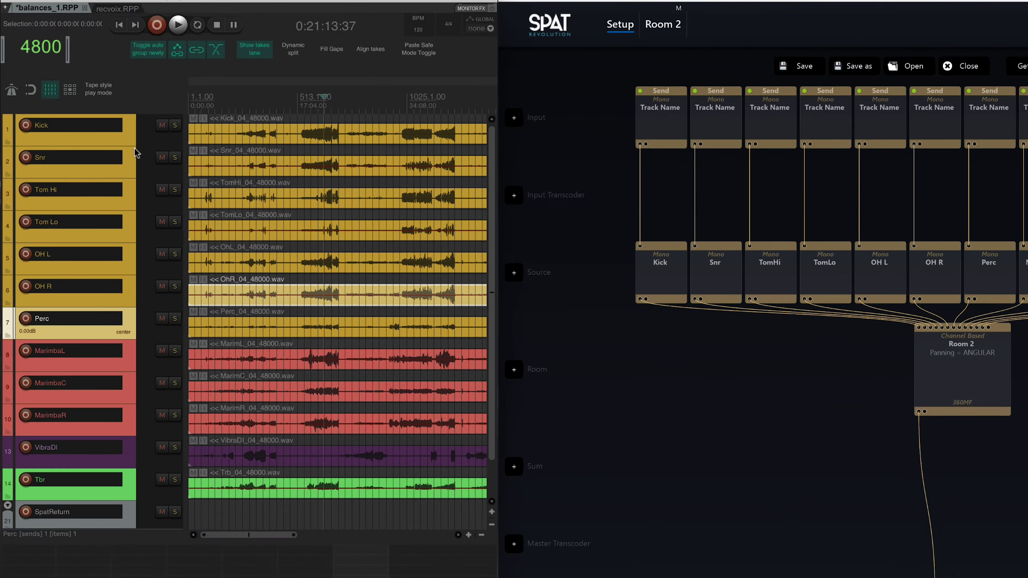
shift+click(80, 103)
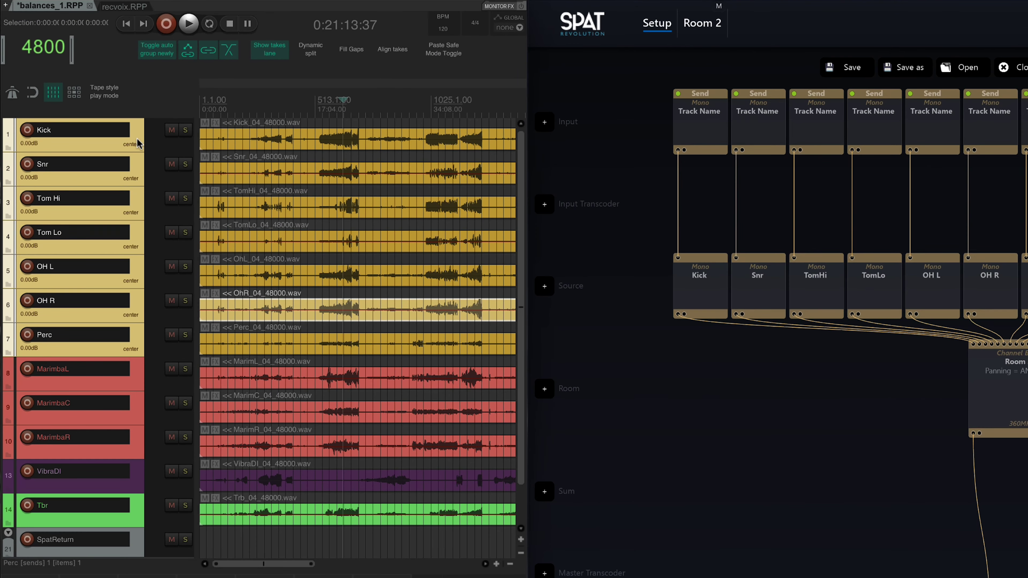
click(134, 376)
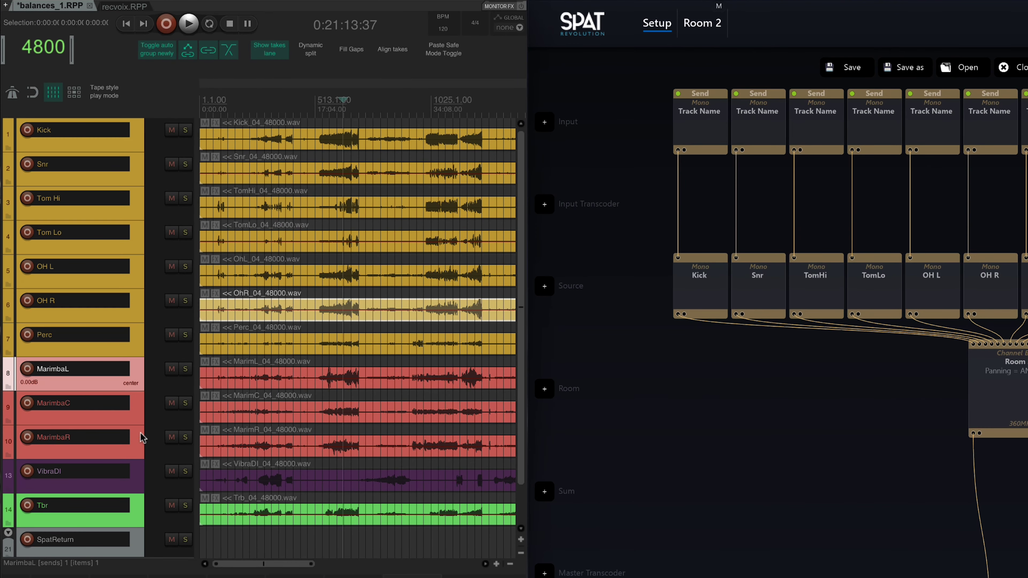
shift+click(137, 448)
click(136, 482)
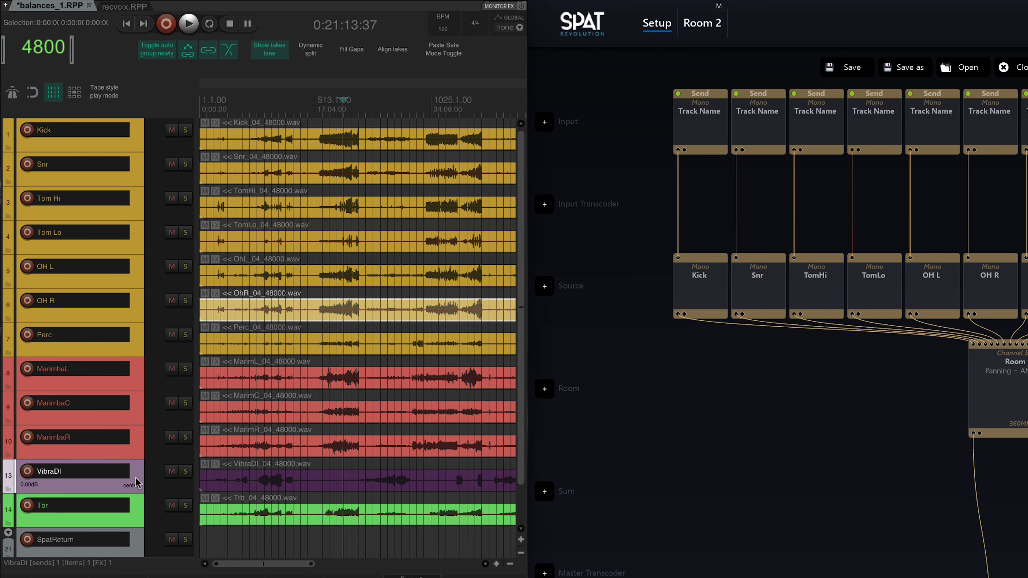
scroll(136, 482, down, 3)
click(137, 461)
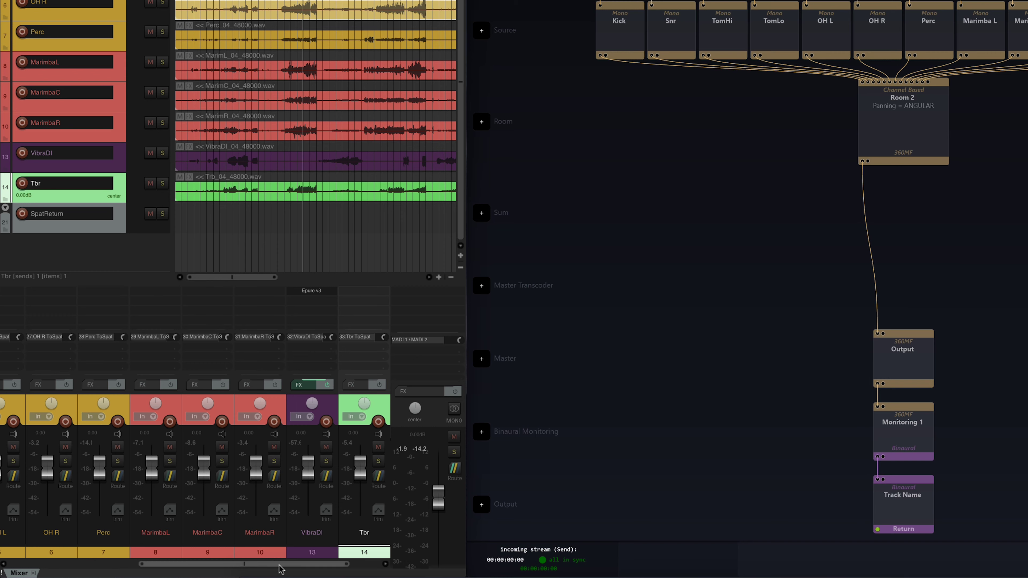
drag(279, 564, 348, 565)
click(343, 555)
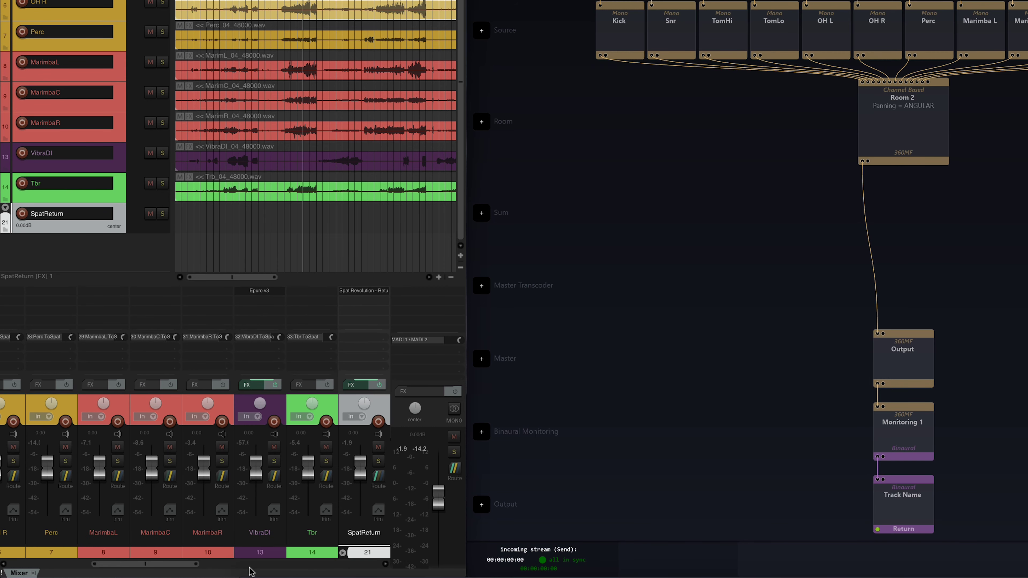
drag(172, 565, 269, 566)
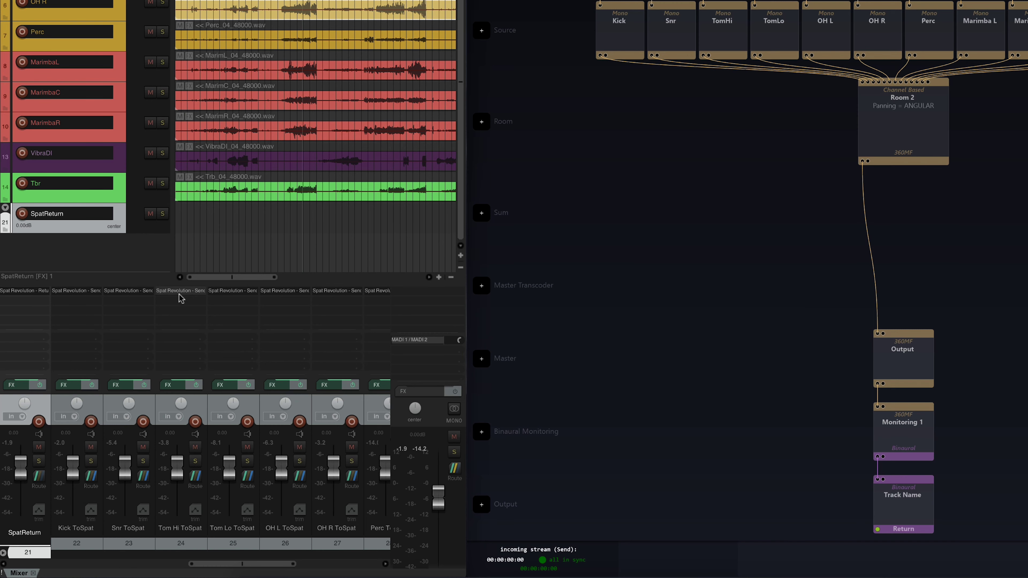
drag(264, 567, 243, 567)
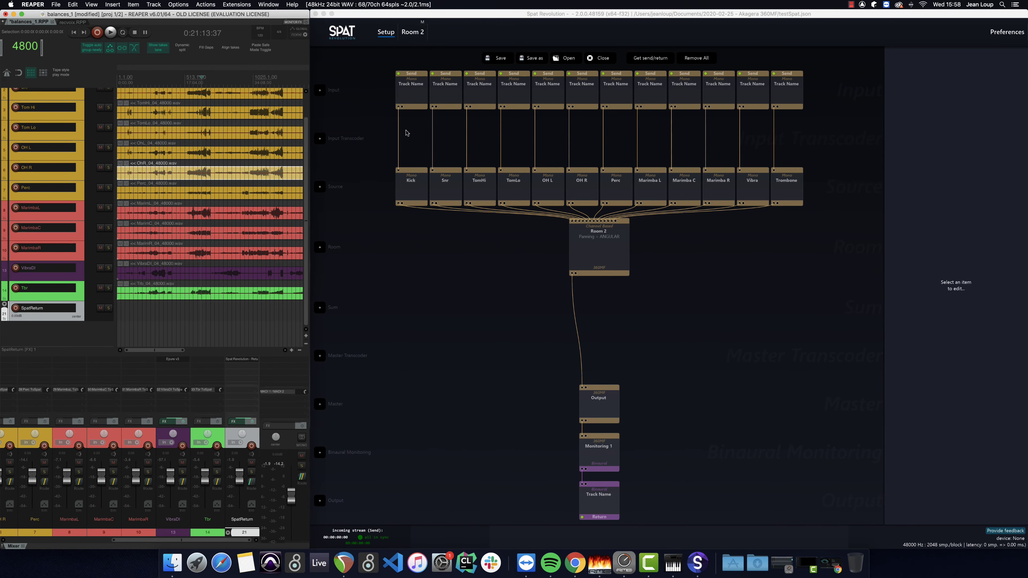
Marquee-select all twelve Send input nodes in the setup graph
drag(406, 130, 612, 108)
drag(814, 75, 814, 76)
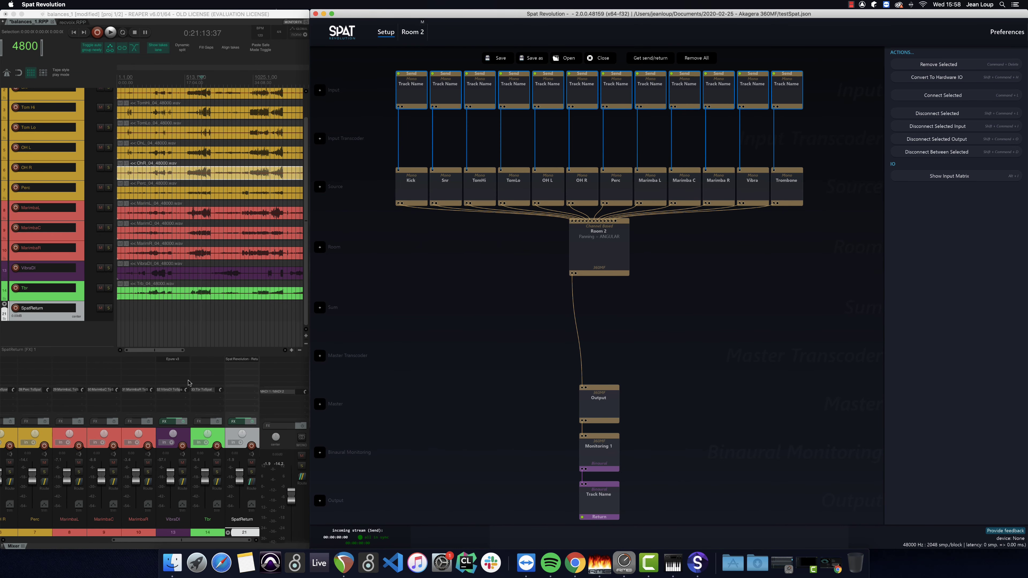
click(229, 534)
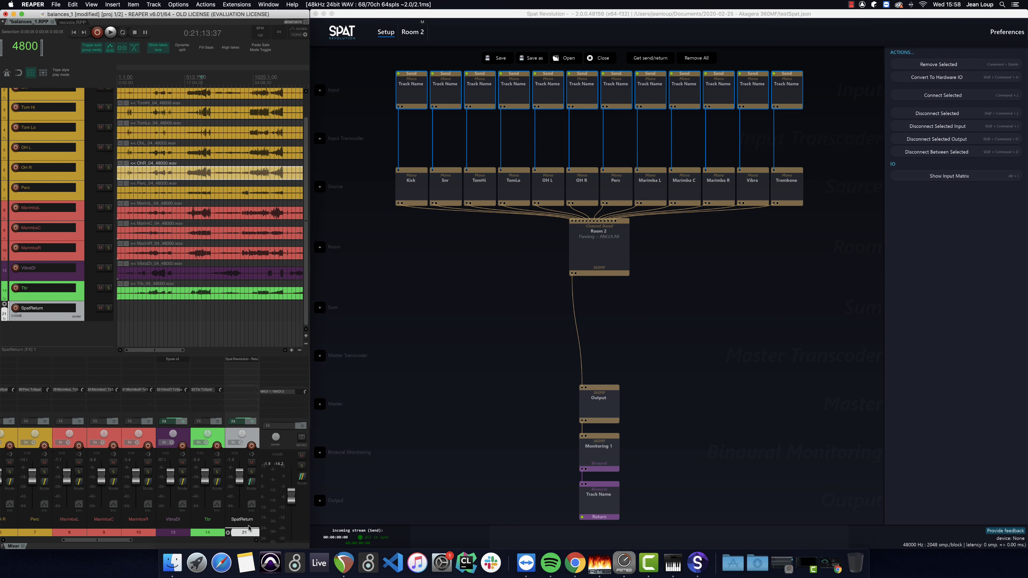
scroll(127, 442, right, 5)
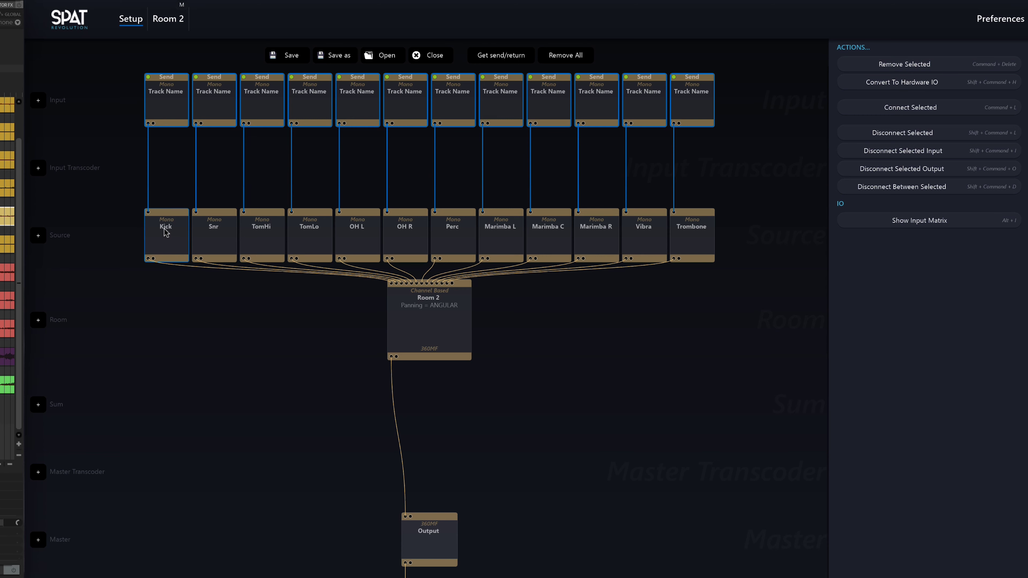
Select the twelve source nodes from Kick onward, then select Room 2 to show its settings
click(166, 232)
drag(771, 208, 139, 239)
click(422, 309)
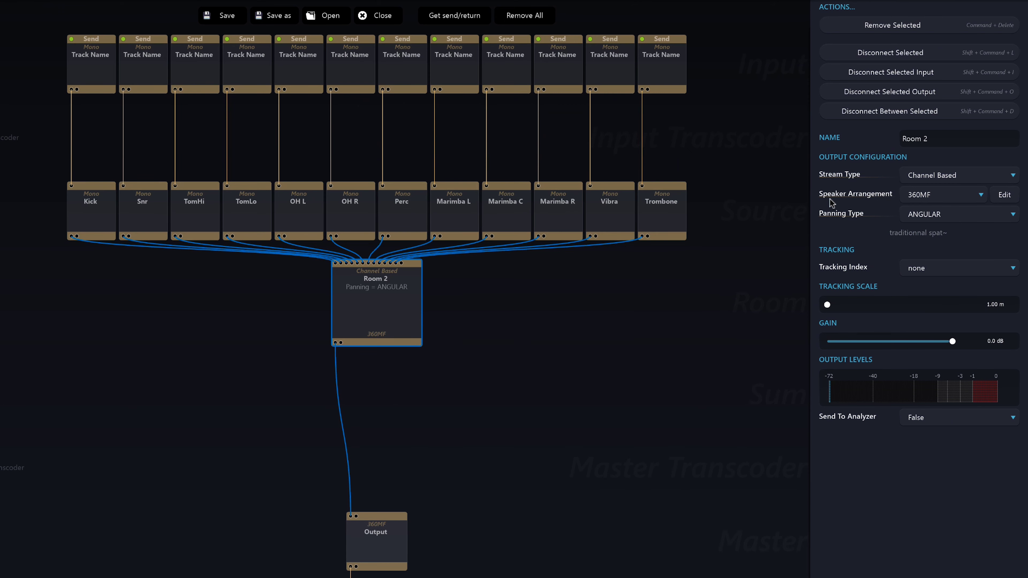
Edit the 360MF arrangement, duplicate the 8.0 layout and name the copy 360 MF2
click(1002, 198)
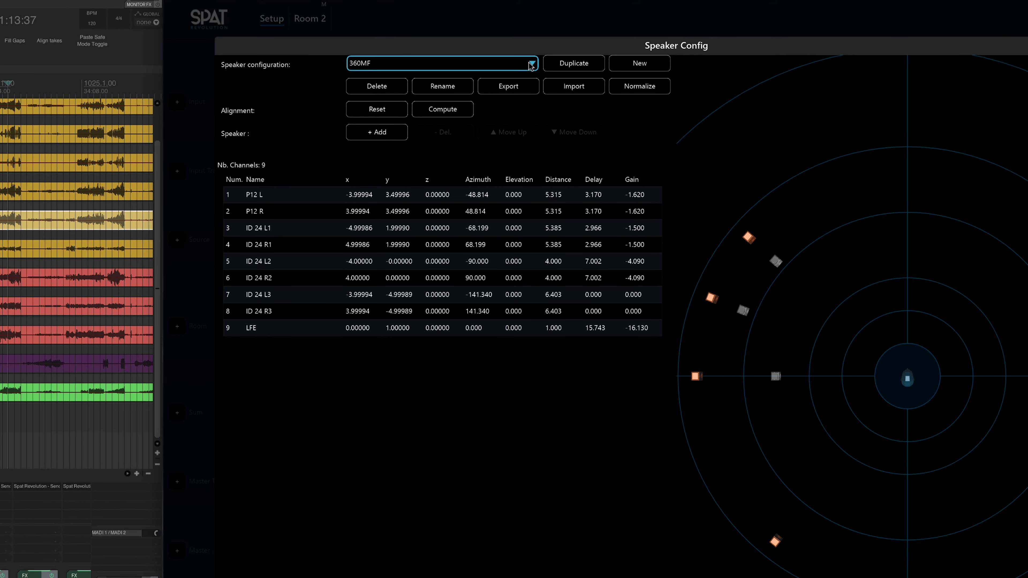
click(531, 65)
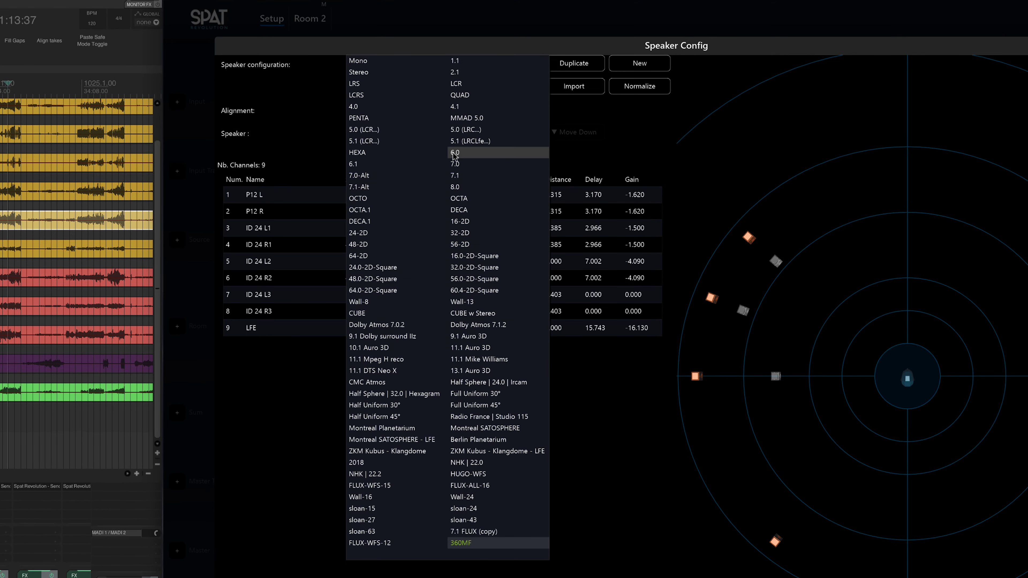
click(455, 188)
click(563, 64)
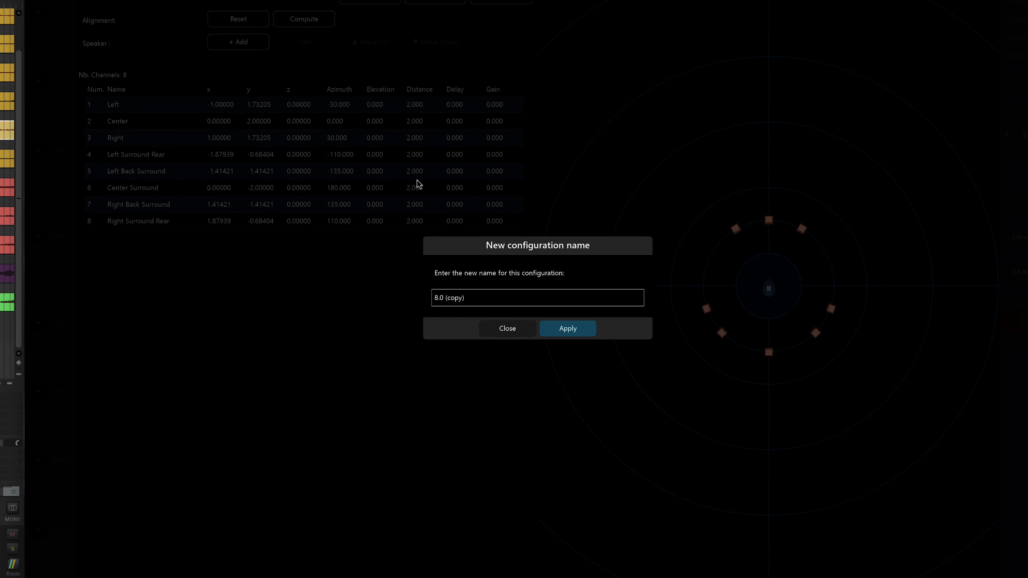
drag(575, 357, 445, 355)
text(360 MF2)
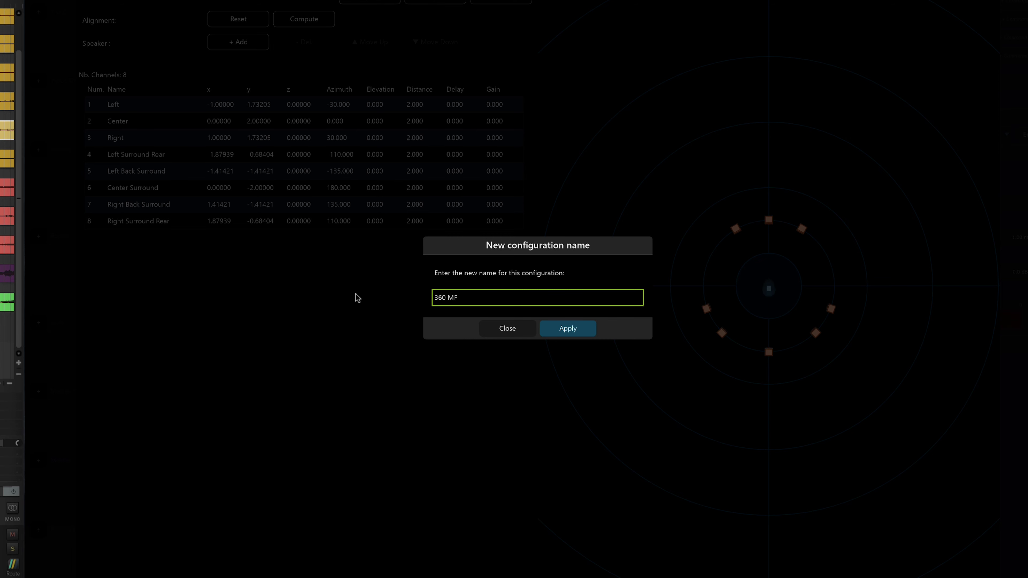
Confirm the 360 MF2 name and rename the first speakers, P12 L, P12 R and ID24 L1
click(566, 330)
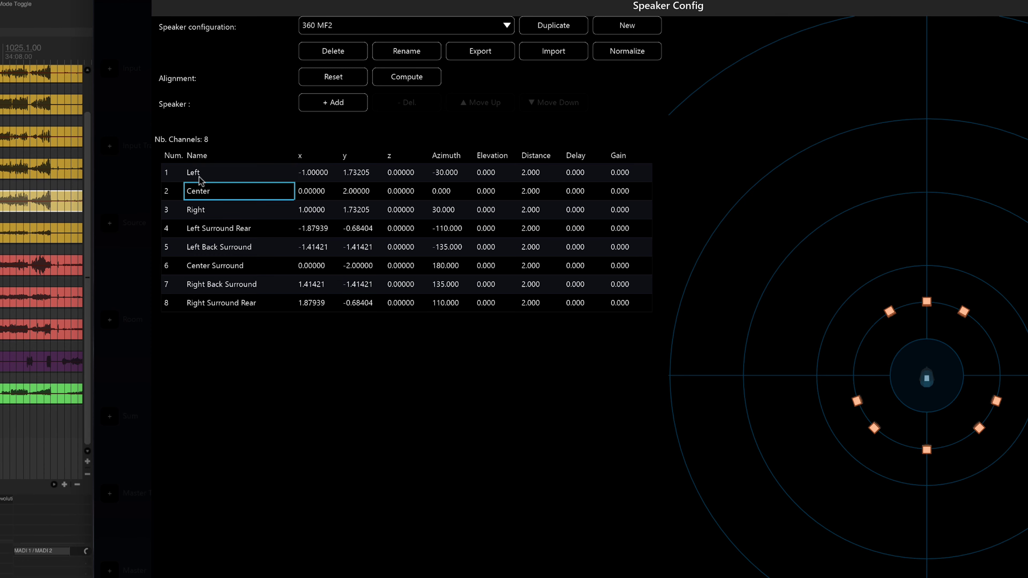
click(194, 171)
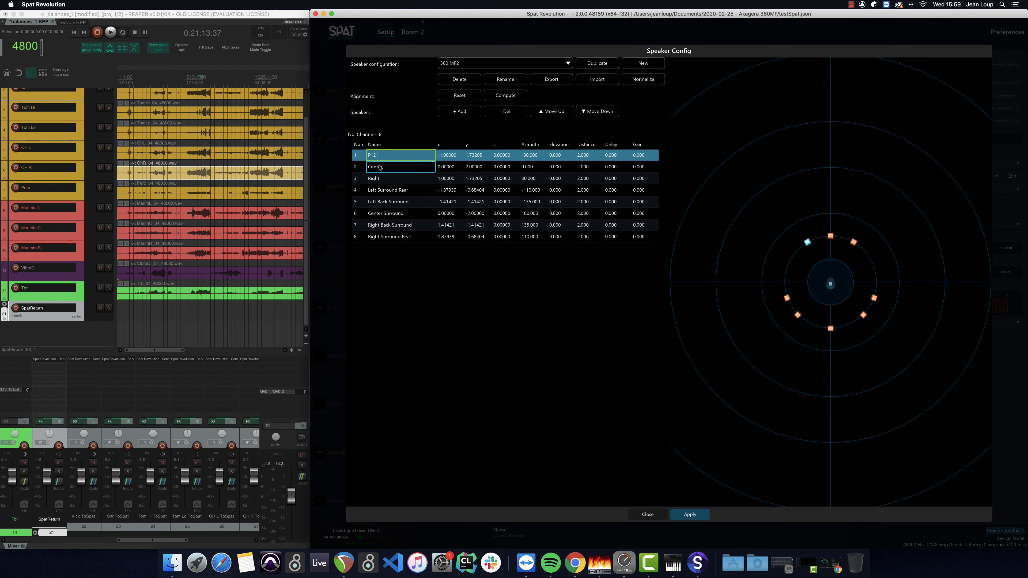
key(Down)
key(Down)
text(L1)
key(Down)
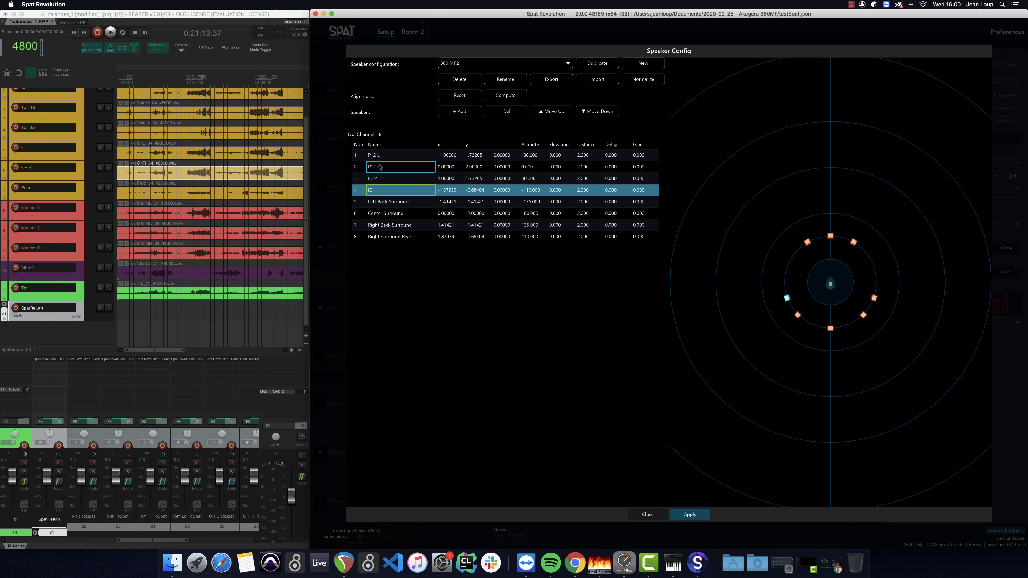
text(ID24 L2)
key(Down)
text(ID24 L2)
key(Down)
Name the remaining speakers ID24 R1, ID24 R2, ID24 L3 and ID24 R3
click(380, 189)
text(ID24 R1)
key(Down)
key(Down)
text(ID24 R2)
key(Down)
text(ID24 L3)
key(Down)
text(ID24 R3)
key(Down)
Add a ninth speaker to the layout and name it LFE
click(431, 122)
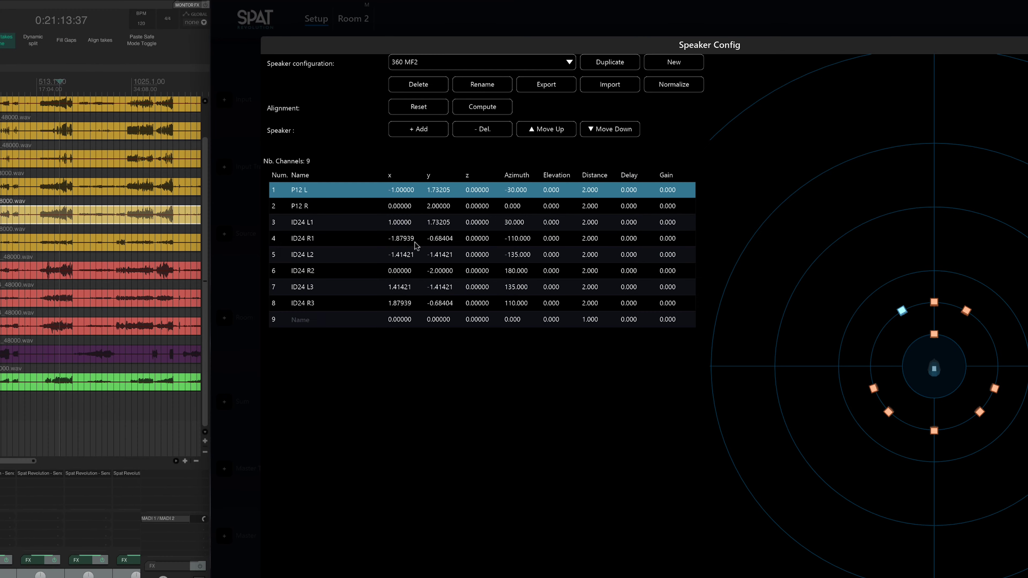
click(336, 286)
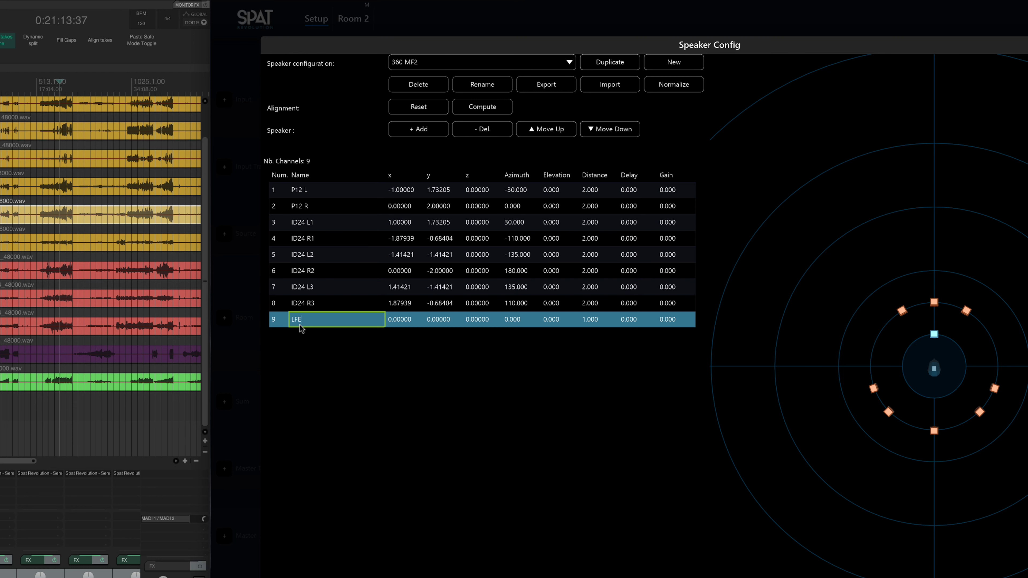
key(Down)
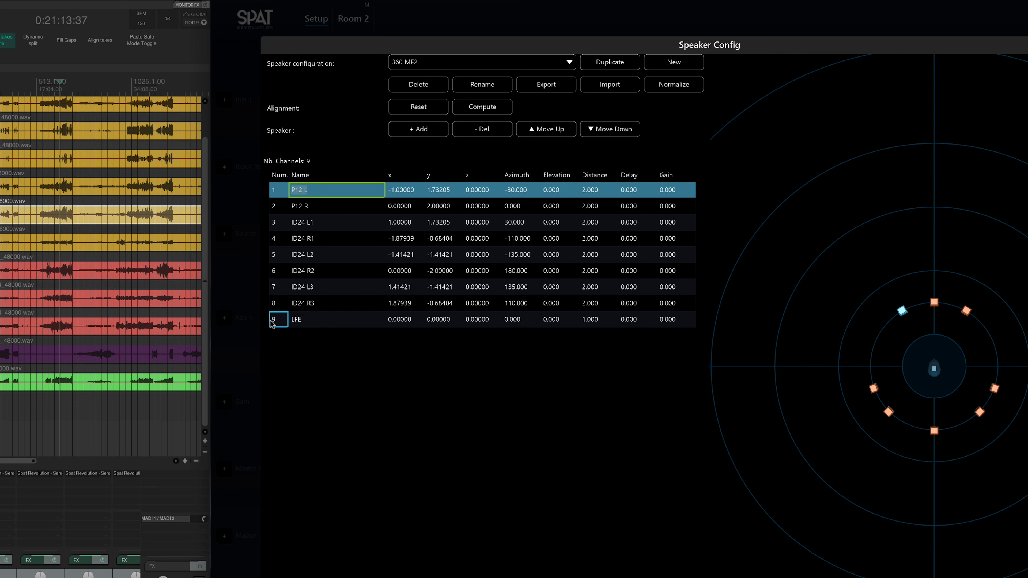
click(278, 320)
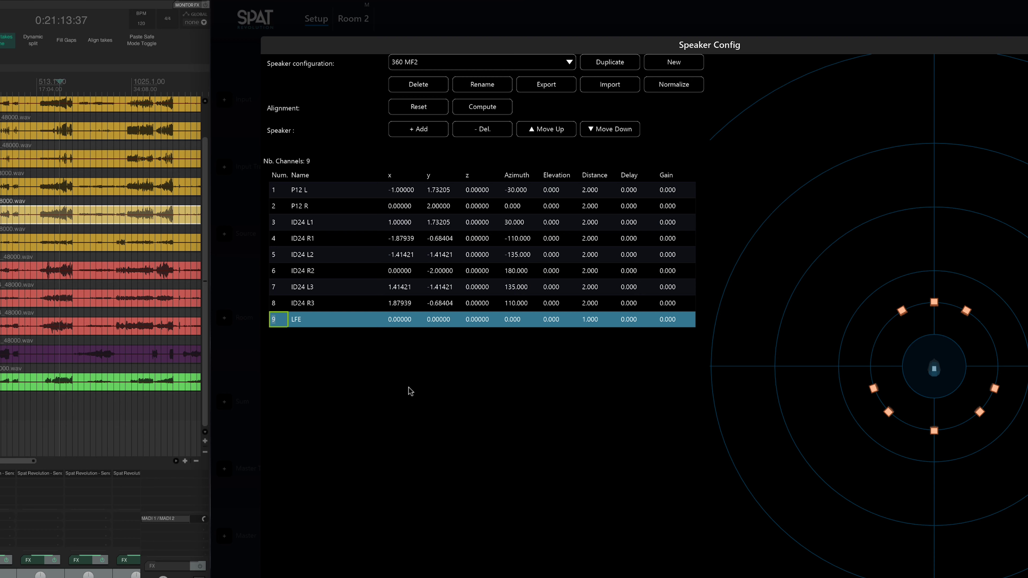
Enter the speakers' x and y coordinates, rear speakers at y -5, then compute alignment delays and gains
click(403, 190)
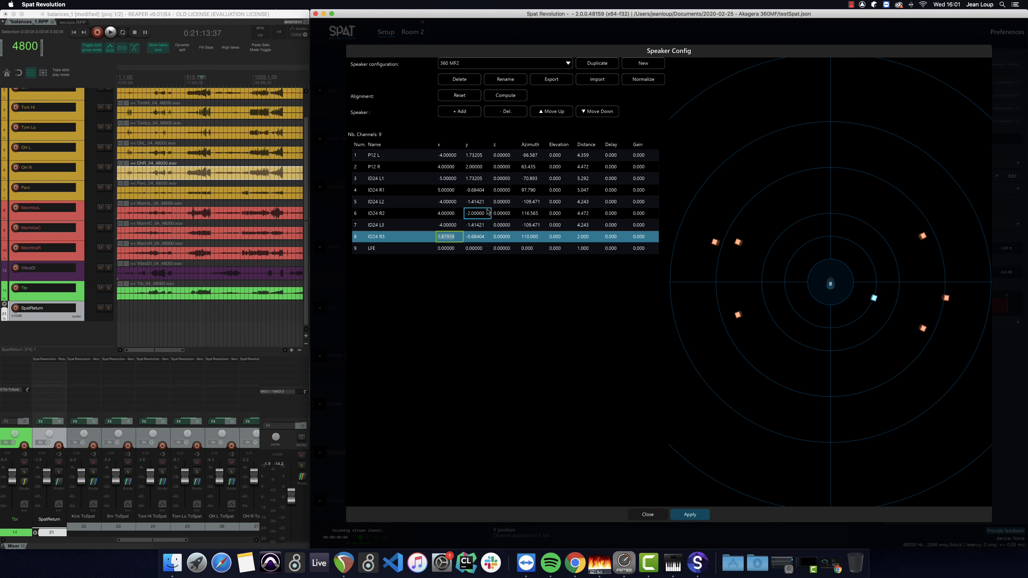
click(457, 159)
key(Down)
key(Down)
key(Down)
key(Down)
key(Down)
key(Down)
key(Down)
key(Down)
click(479, 157)
key(Down)
key(Down)
key(Down)
key(Down)
key(Down)
key(Down)
text(-5)
key(Down)
text(-5)
key(Down)
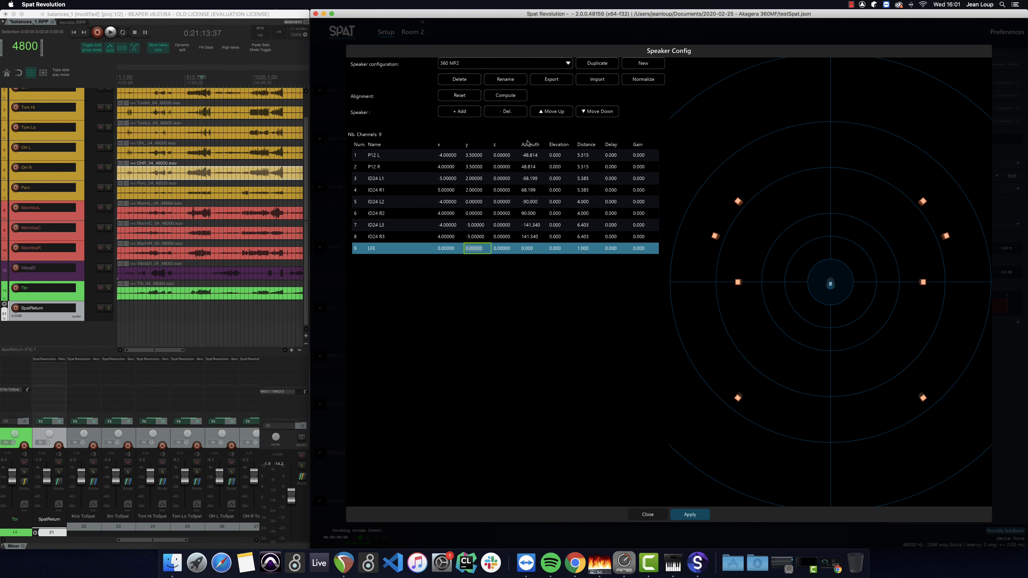
click(514, 99)
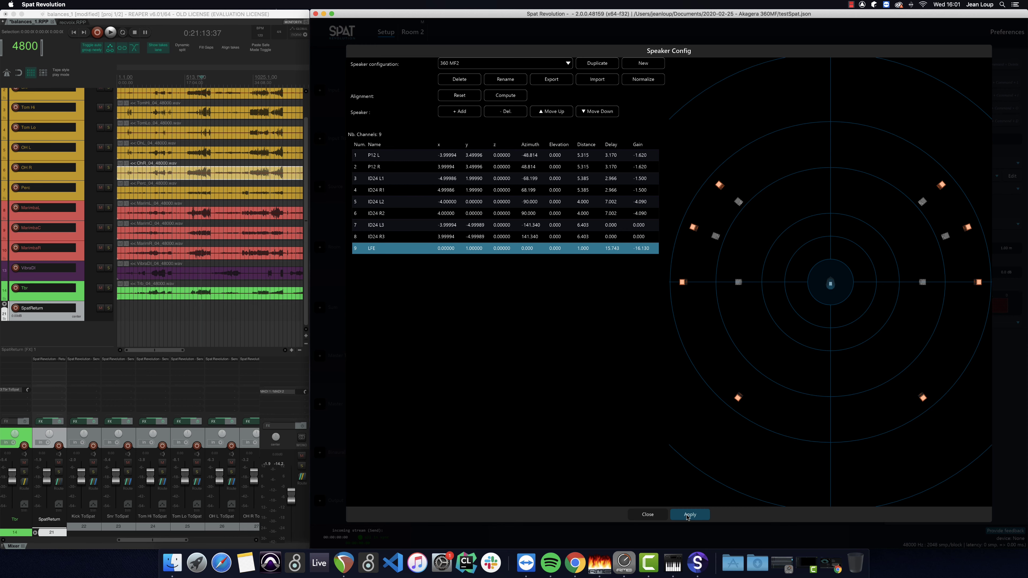
Apply the new speaker layout and delete the old Output and Monitoring nodes below Room 2
click(686, 515)
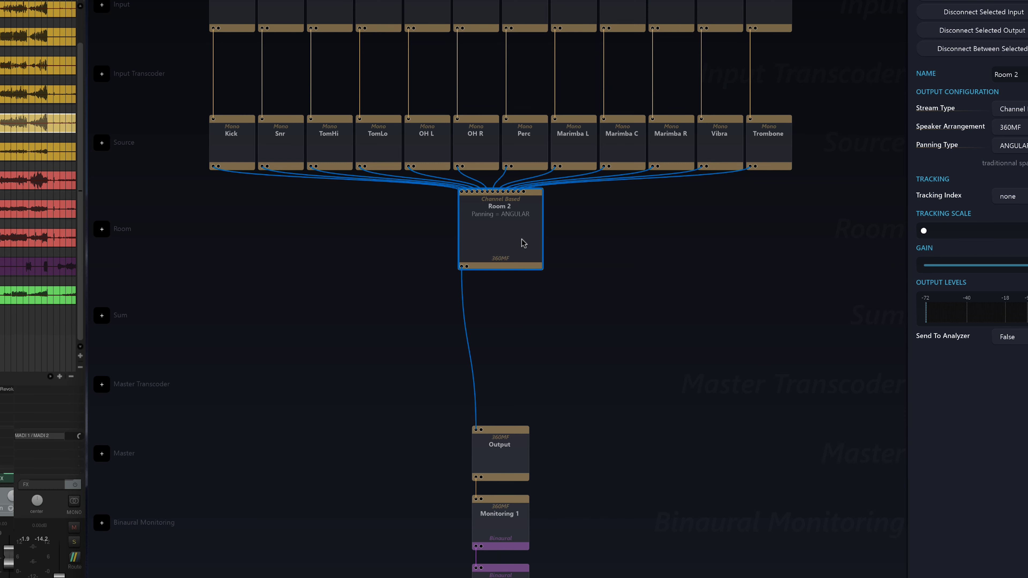
drag(422, 421, 590, 540)
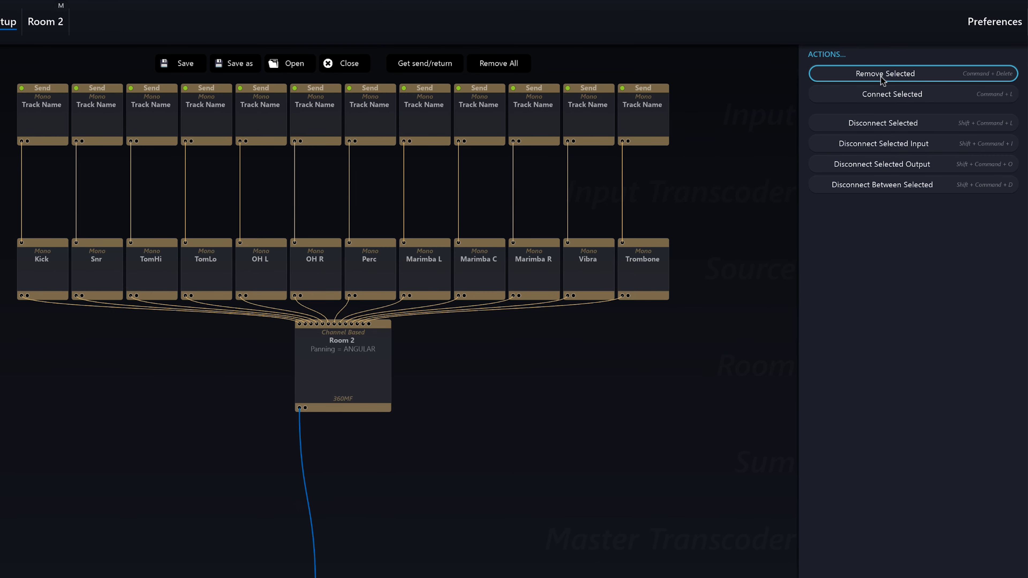
click(885, 73)
click(420, 450)
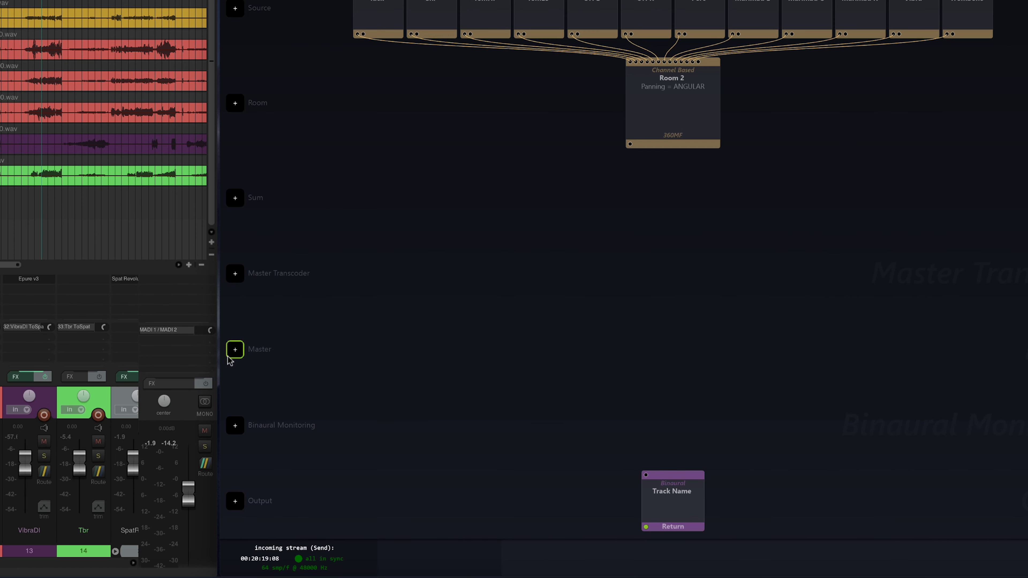
Add a new master output connected to Room 2, plus a binaural Monitoring 1 node
click(61, 478)
drag(601, 367, 748, 85)
key(c)
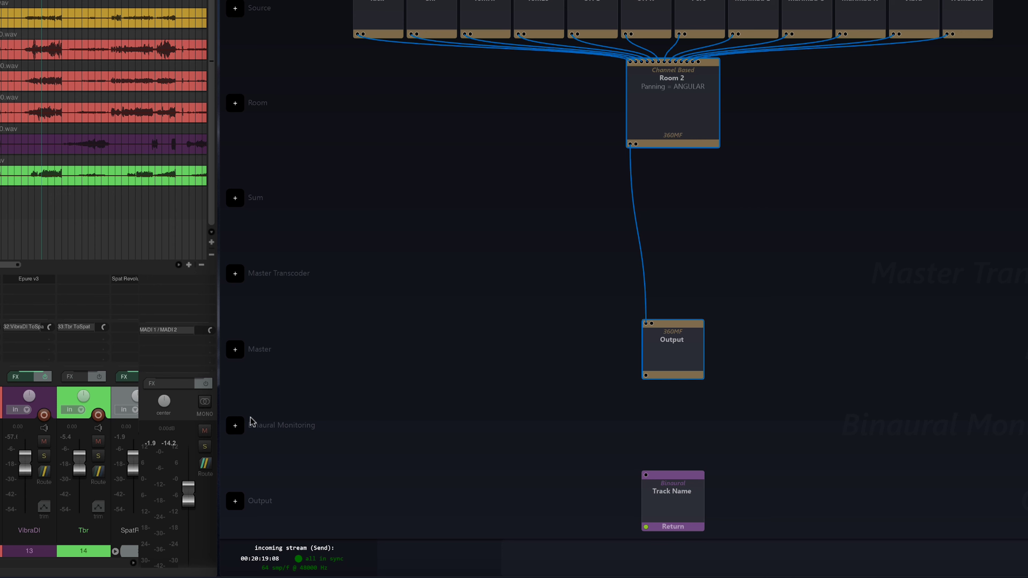
click(234, 430)
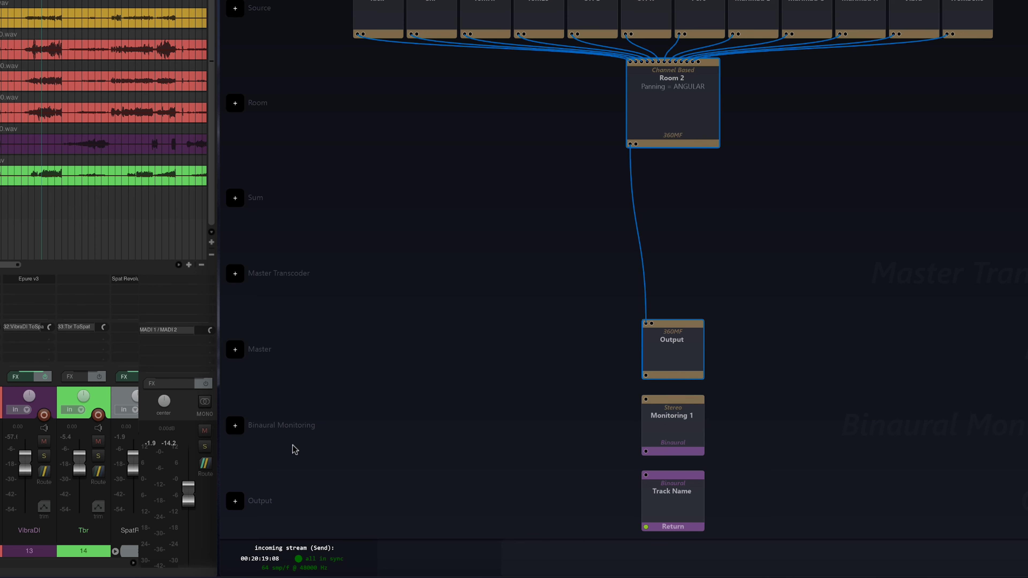
click(680, 425)
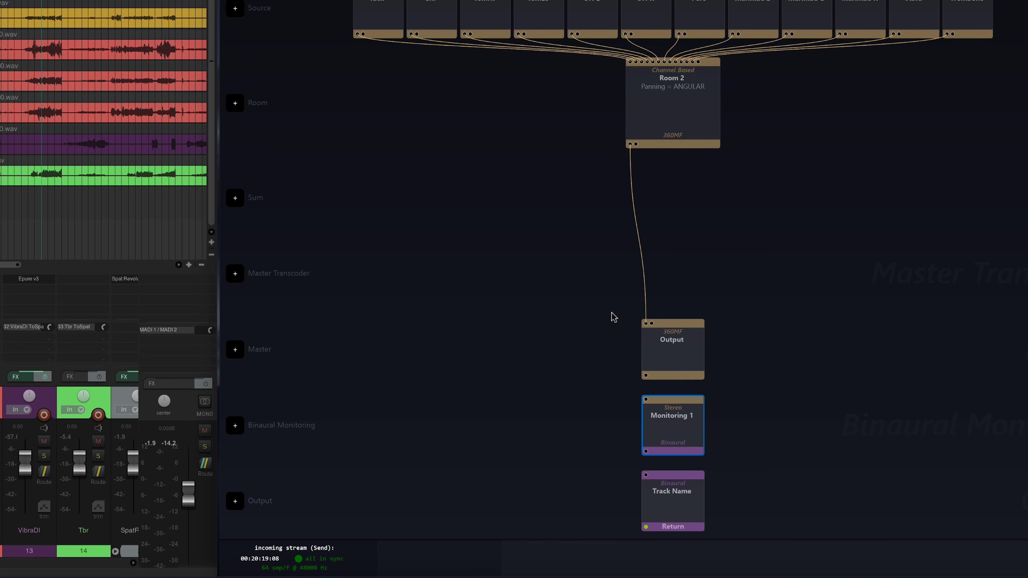
Chain Output, Monitoring 1 and Track Name together, then select Monitoring 1
drag(600, 330, 794, 523)
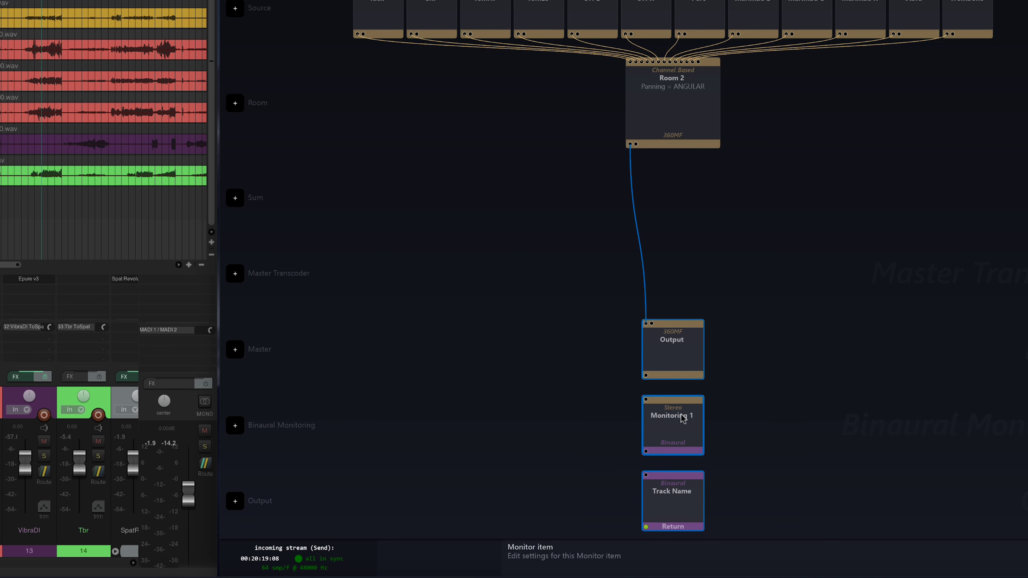
key(c)
click(756, 412)
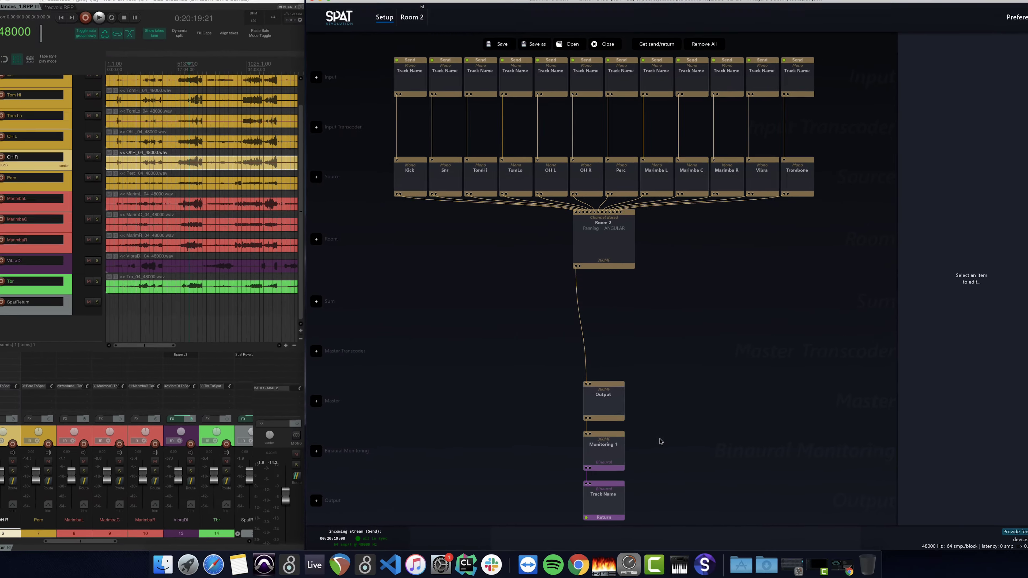
click(617, 443)
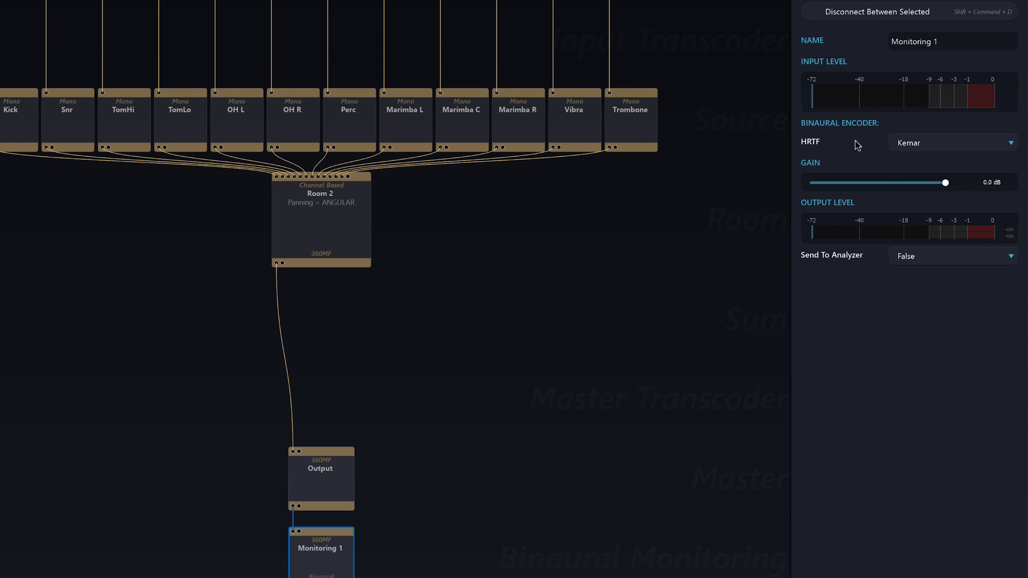
Choose Kemar as the HRTF for Monitoring 1's binaural encoder
click(910, 145)
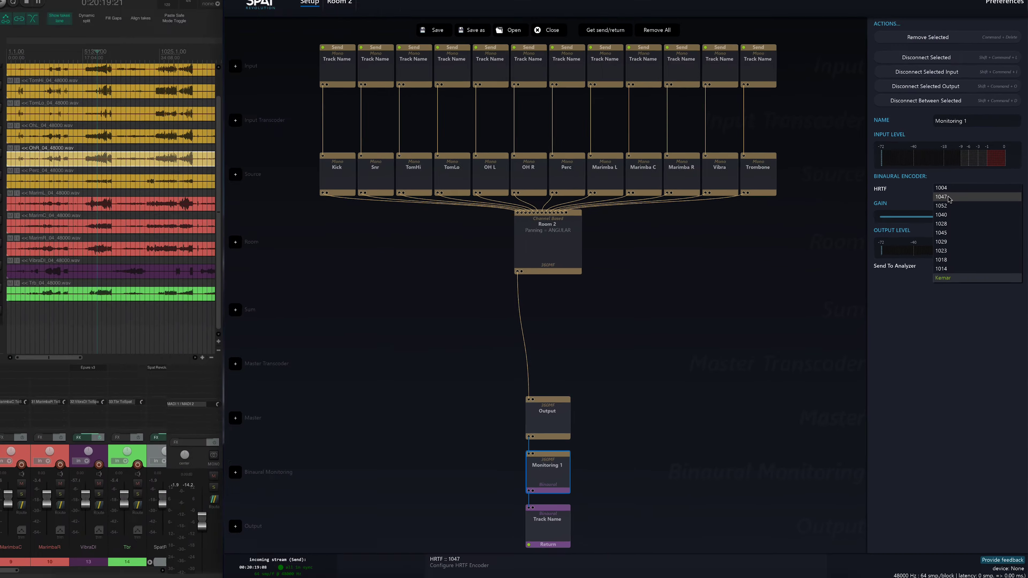
click(210, 472)
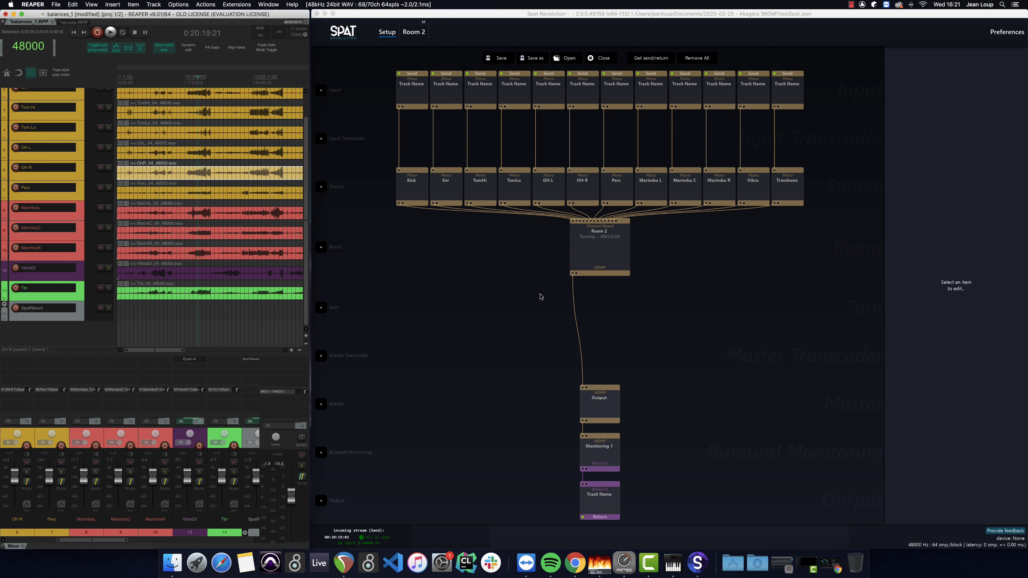
Switch to the Room 2 scene, nudge Kick slightly left and start REAPER playback
click(615, 264)
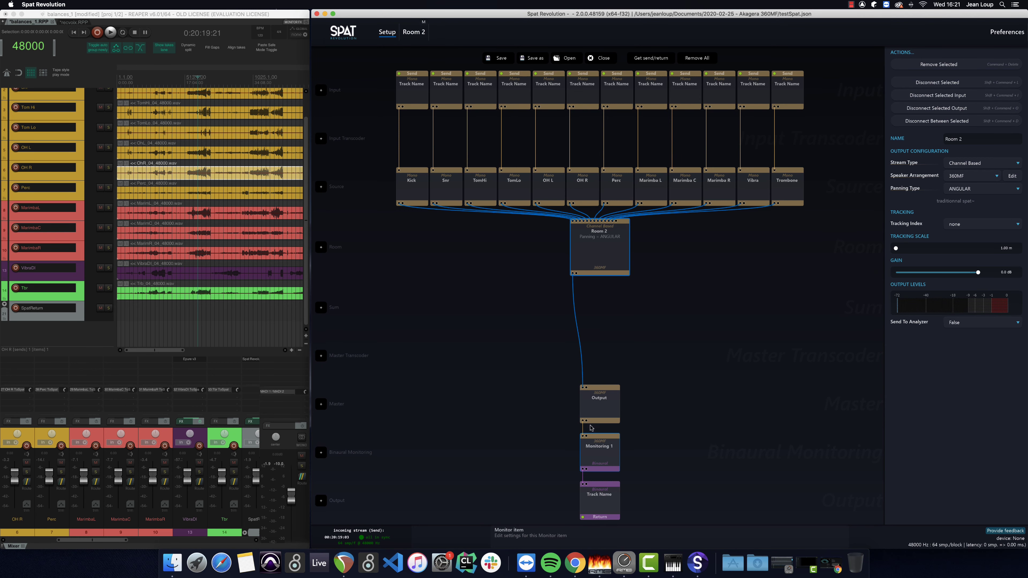
click(420, 40)
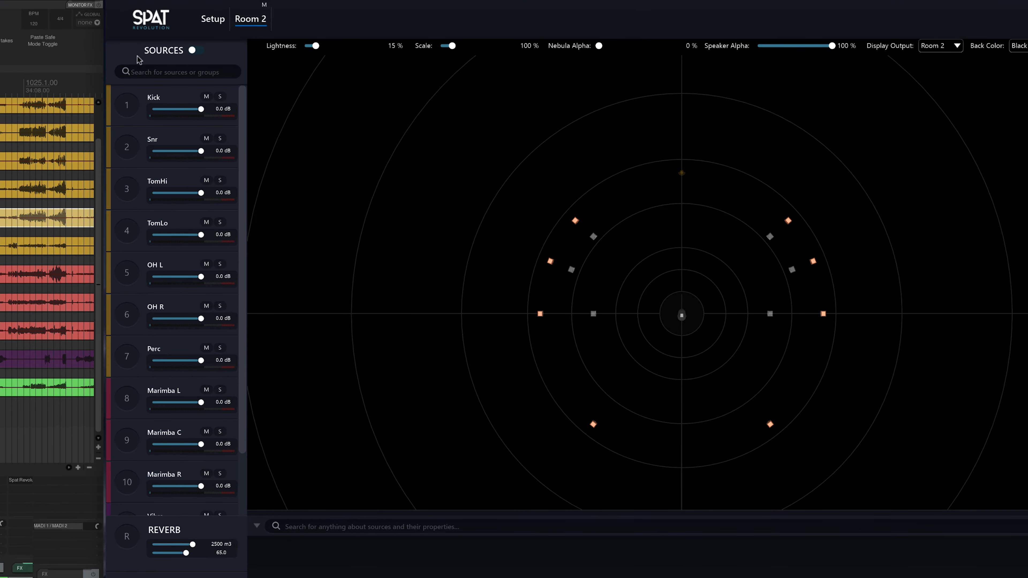
click(326, 93)
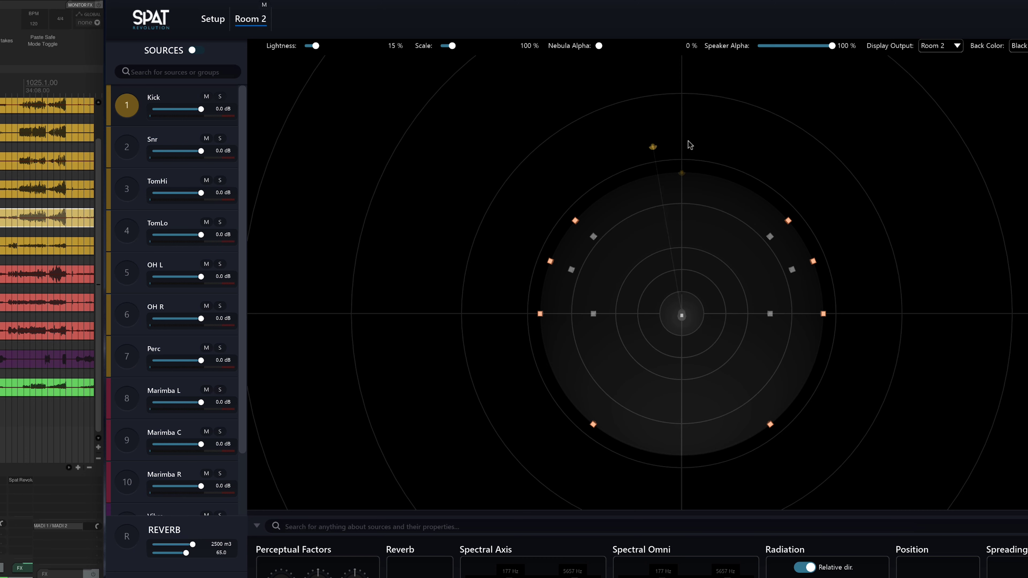
drag(681, 173, 679, 174)
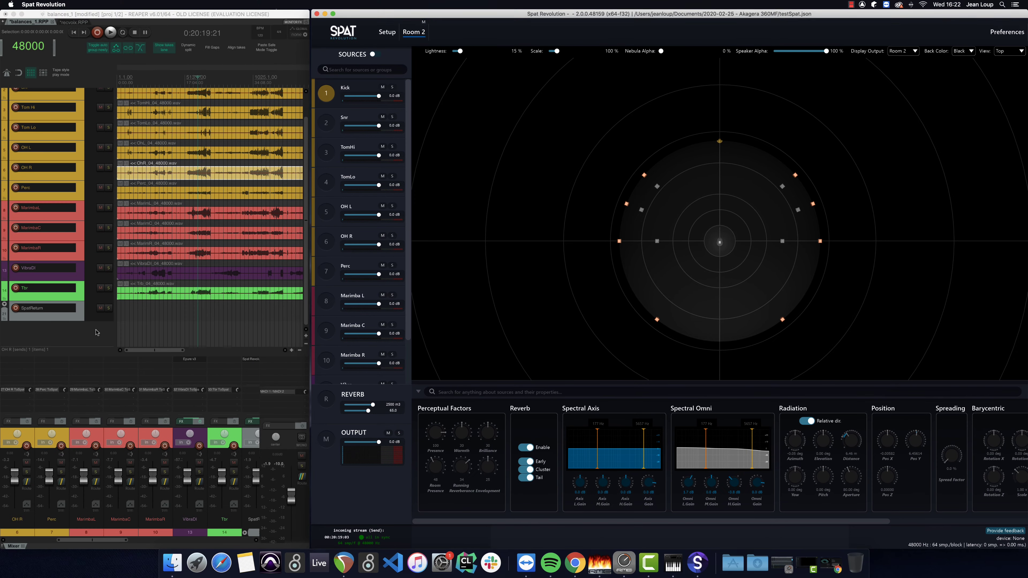
click(117, 335)
key(space)
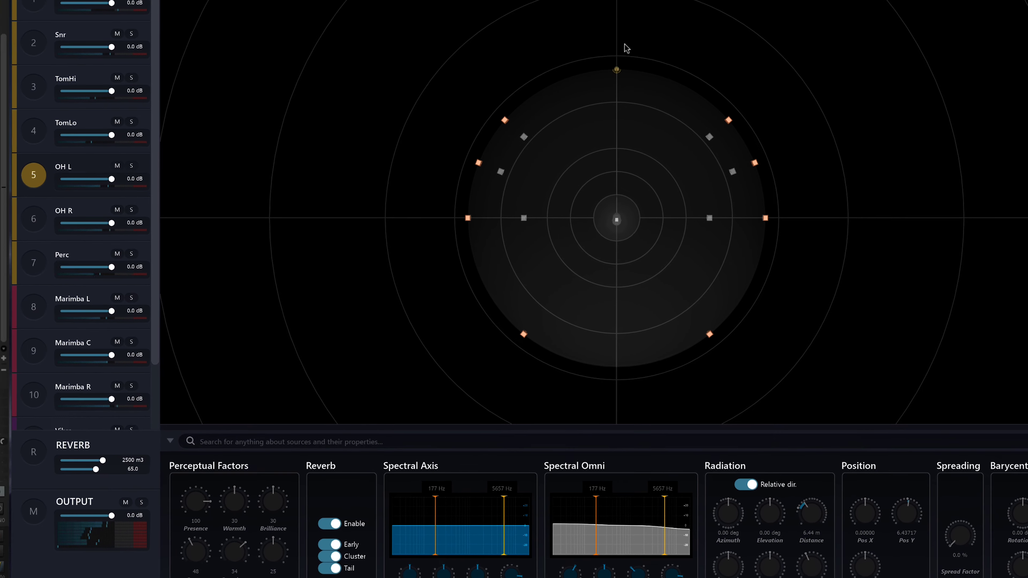
Move OH R to 46.5° azimuth and 8.26 m distance
click(616, 69)
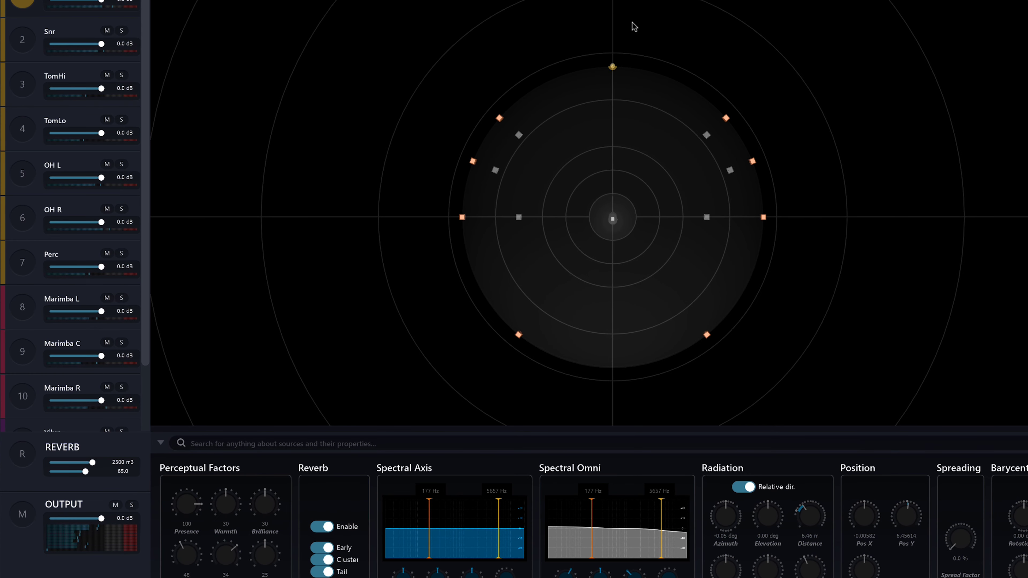
click(25, 202)
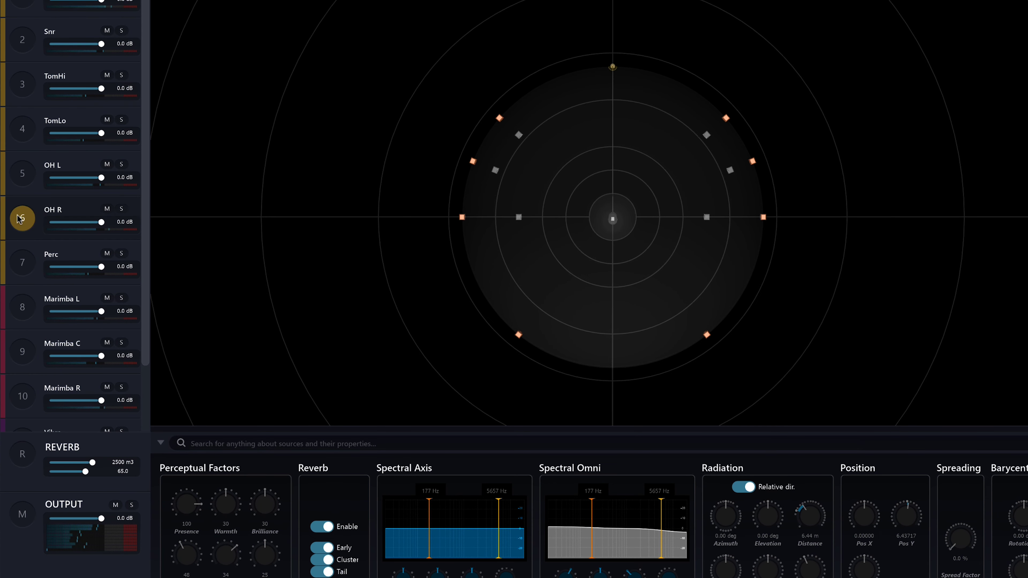
drag(732, 522, 746, 481)
drag(721, 114, 753, 87)
Push OH L outward toward the upper right, beyond the speaker ring
click(23, 174)
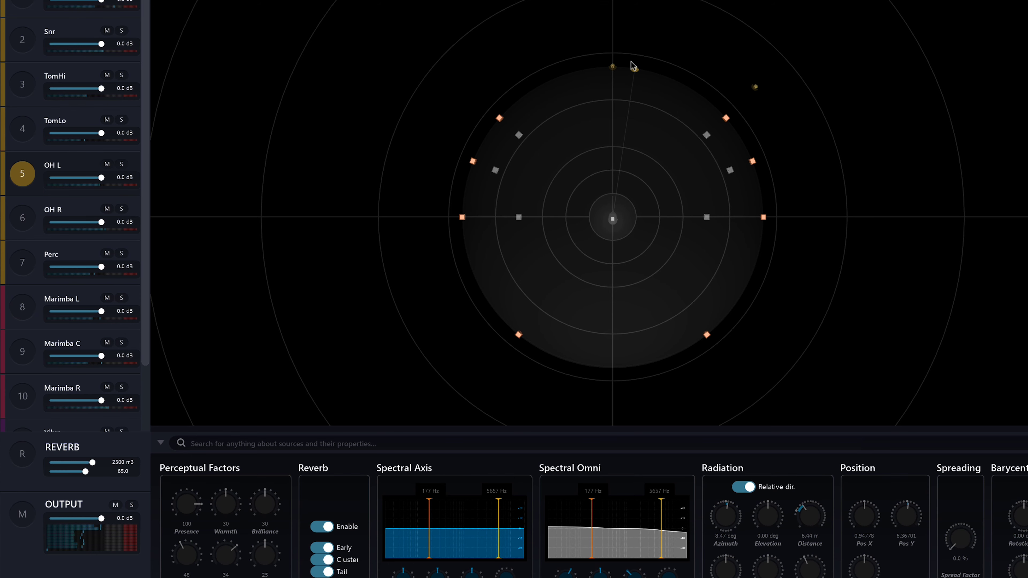
drag(634, 68, 651, 40)
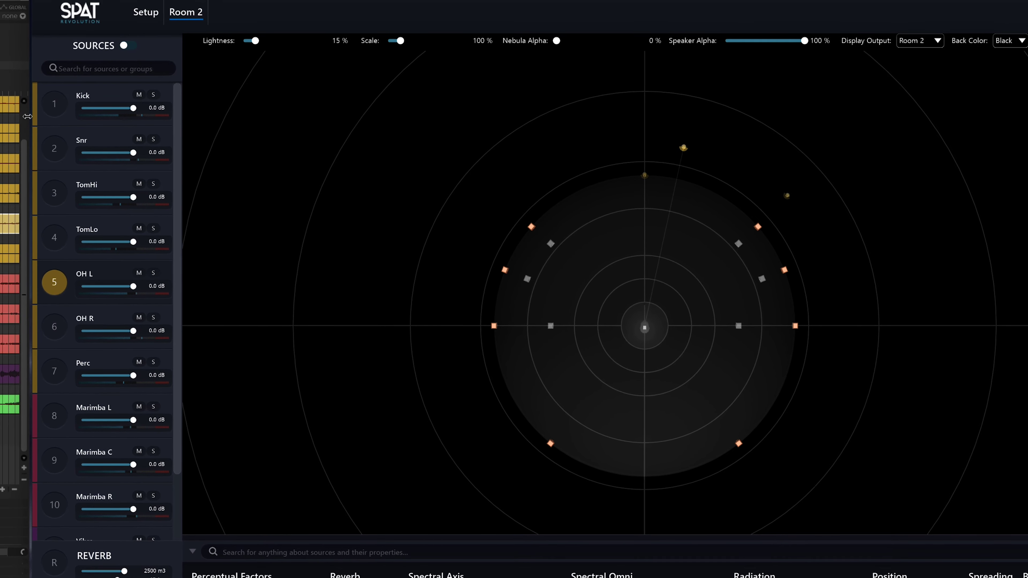
click(41, 61)
shift+click(50, 110)
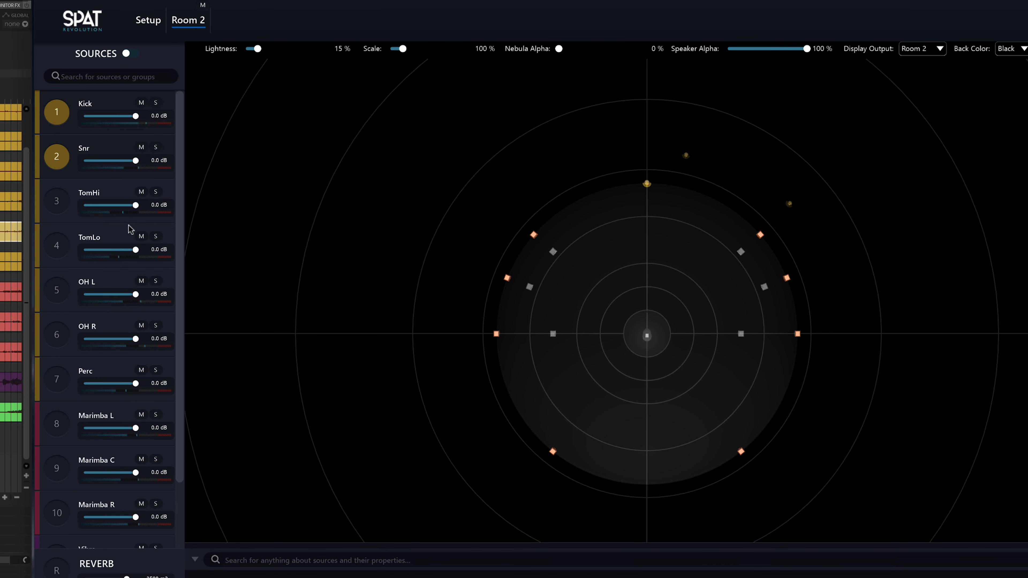
Rotate TomHi to -26.18°, and set TomLo to 7 m at about 35.6° azimuth
click(61, 203)
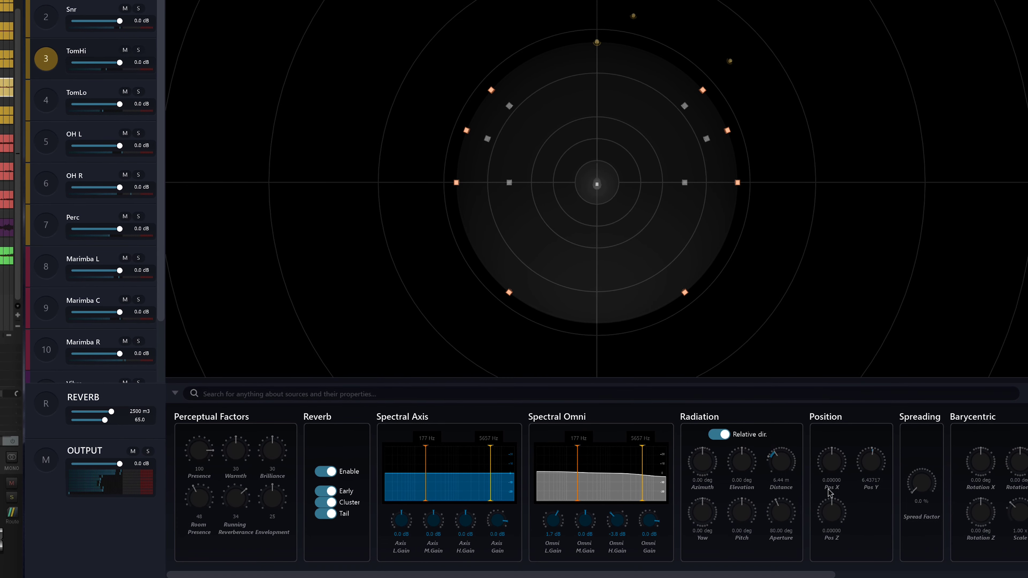
drag(718, 471, 781, 470)
click(69, 106)
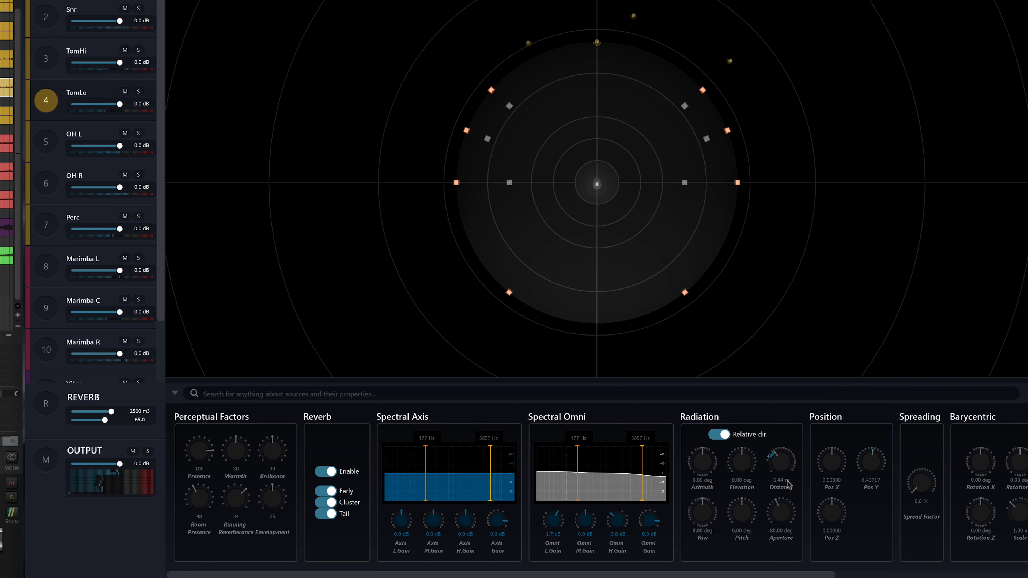
drag(786, 473, 786, 468)
drag(702, 474, 715, 447)
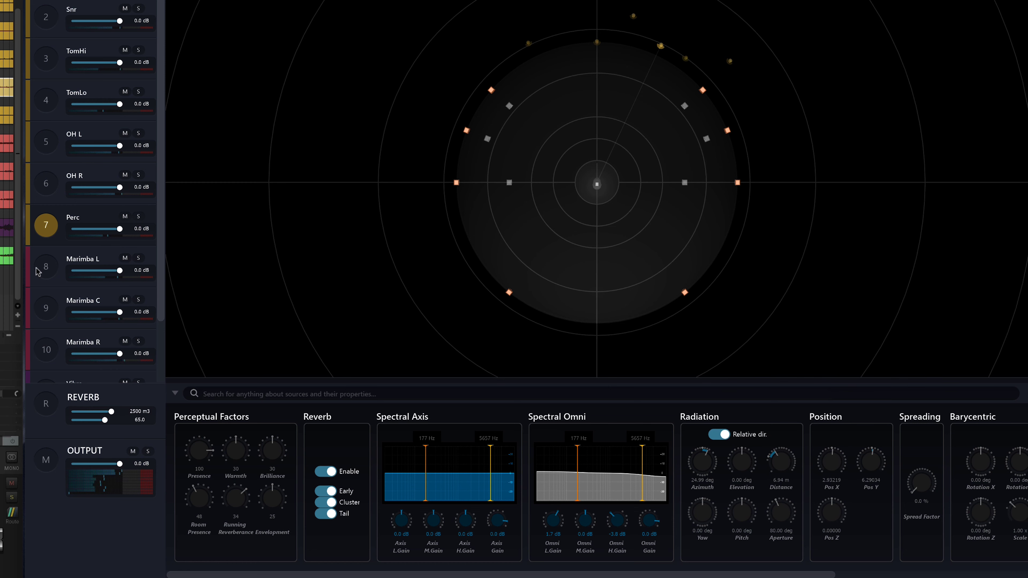
Select Marimba L, C and R, Vibra and Trombone in turn, leaving Vibra at -27.57°, 7.64 m
click(47, 266)
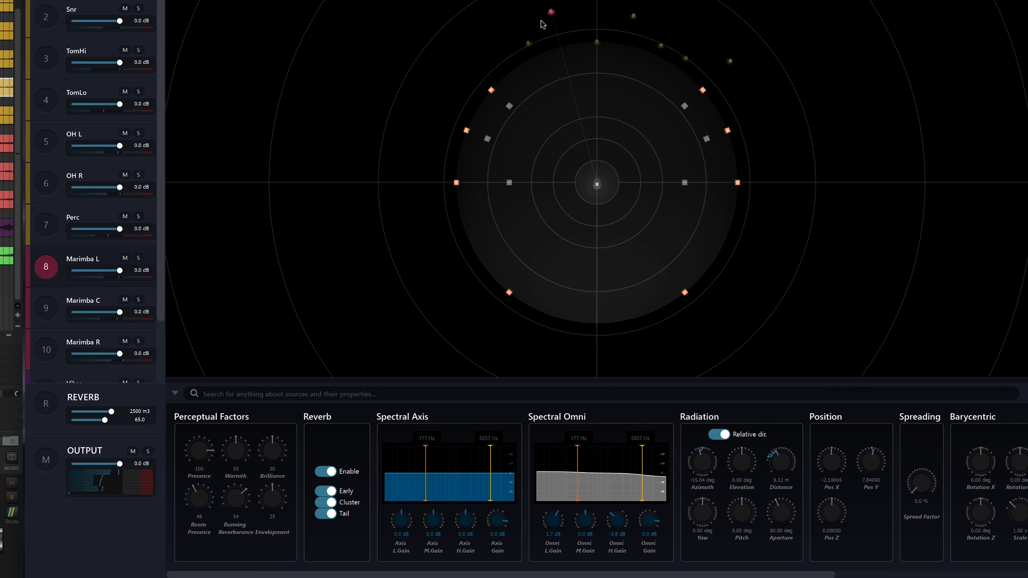
click(45, 307)
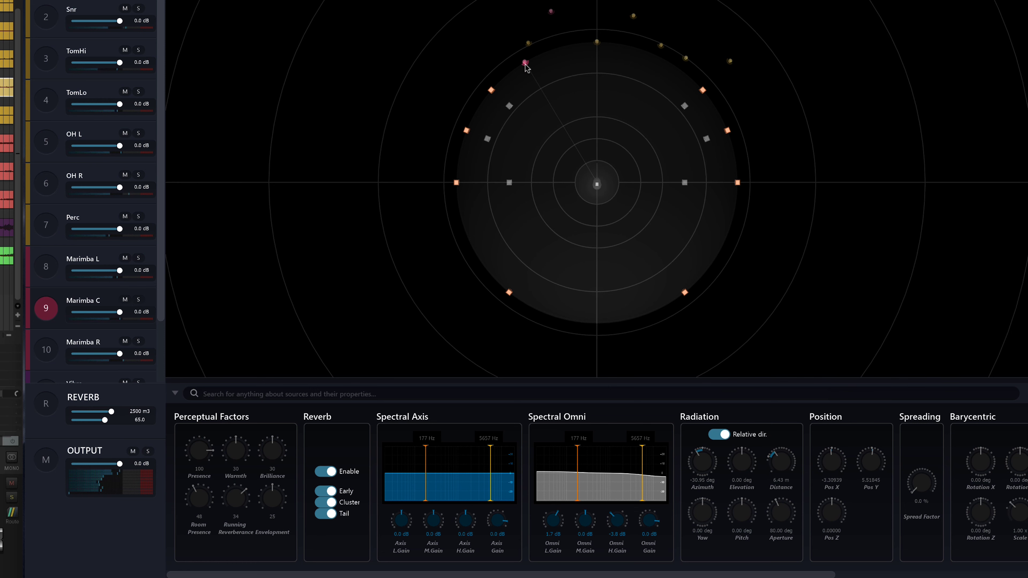
click(47, 349)
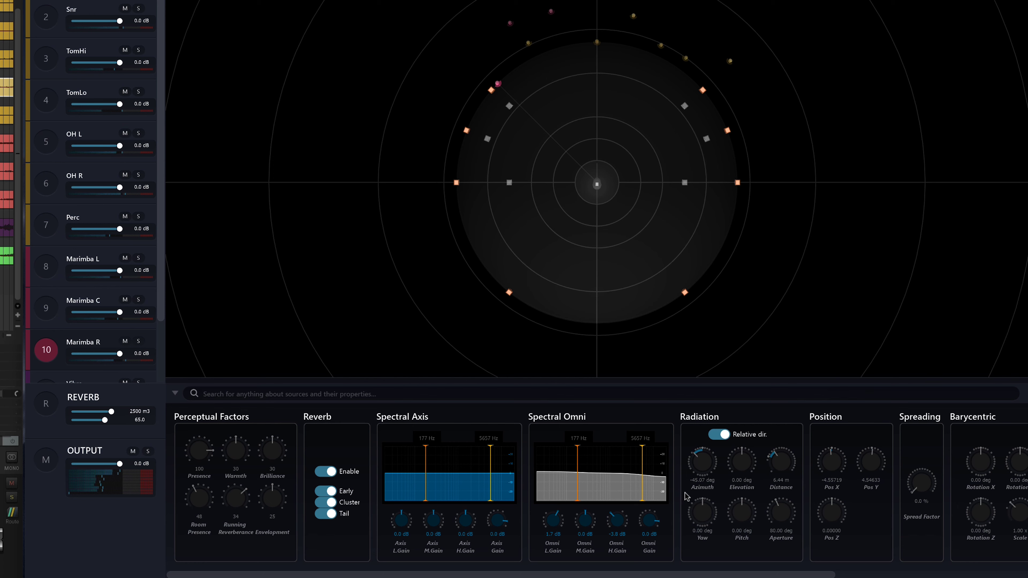
click(551, 12)
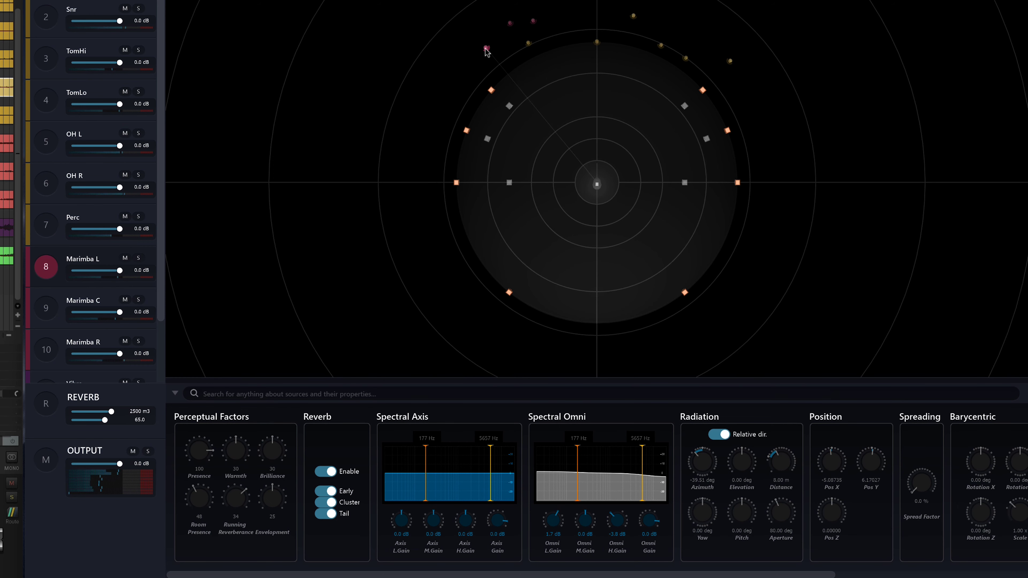
click(534, 22)
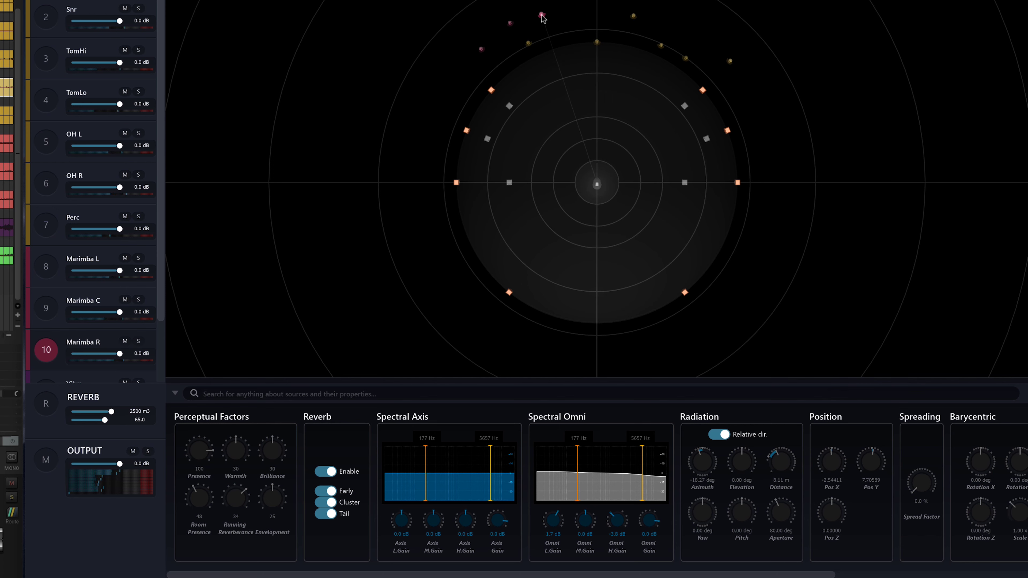
scroll(47, 258, down, 2)
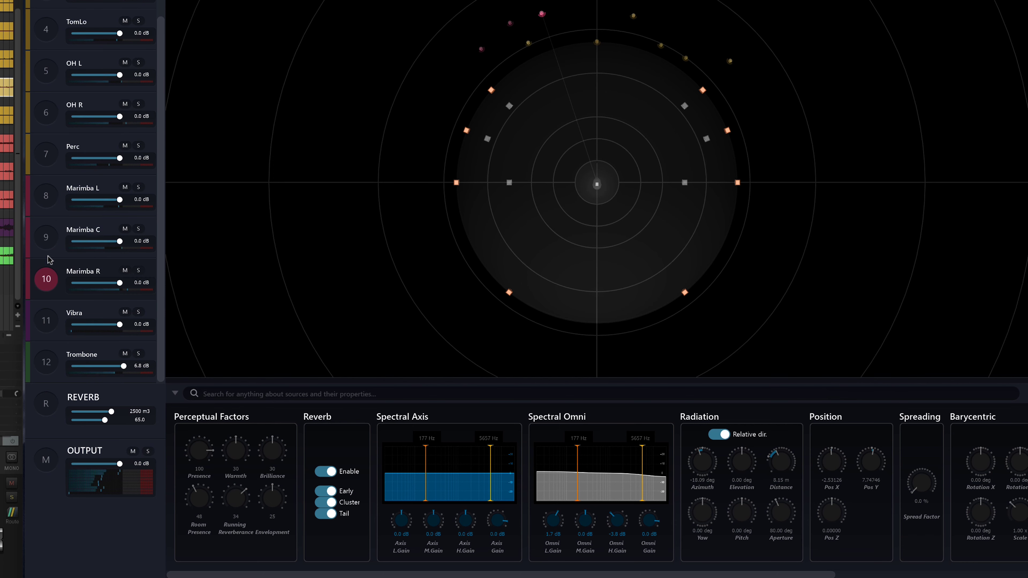
click(47, 321)
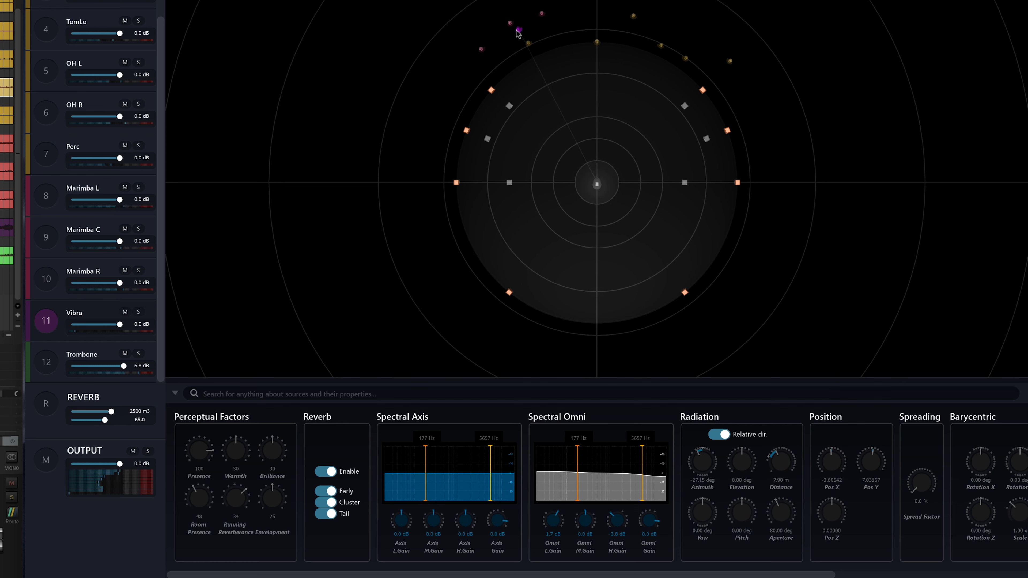
click(56, 369)
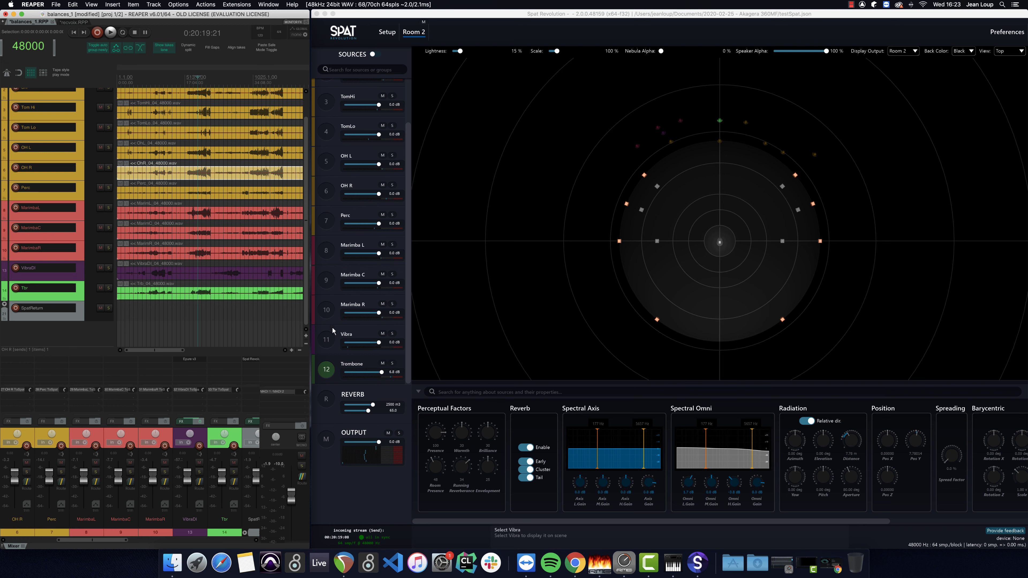
Clear the selection, then select Marimba L, Marimba C, Marimba R and Vibra together in the Sources list
scroll(332, 328, up, 3)
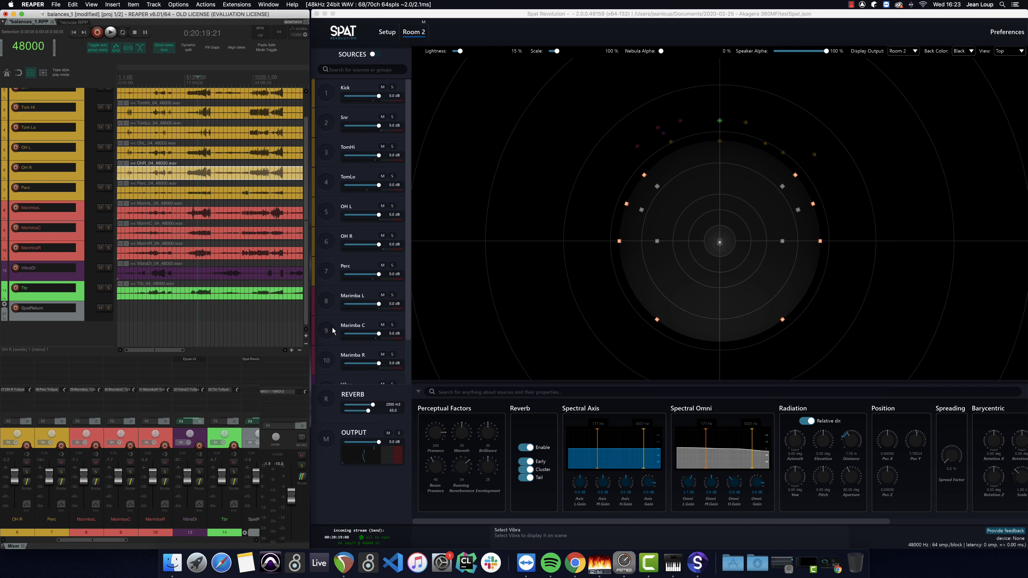
click(332, 305)
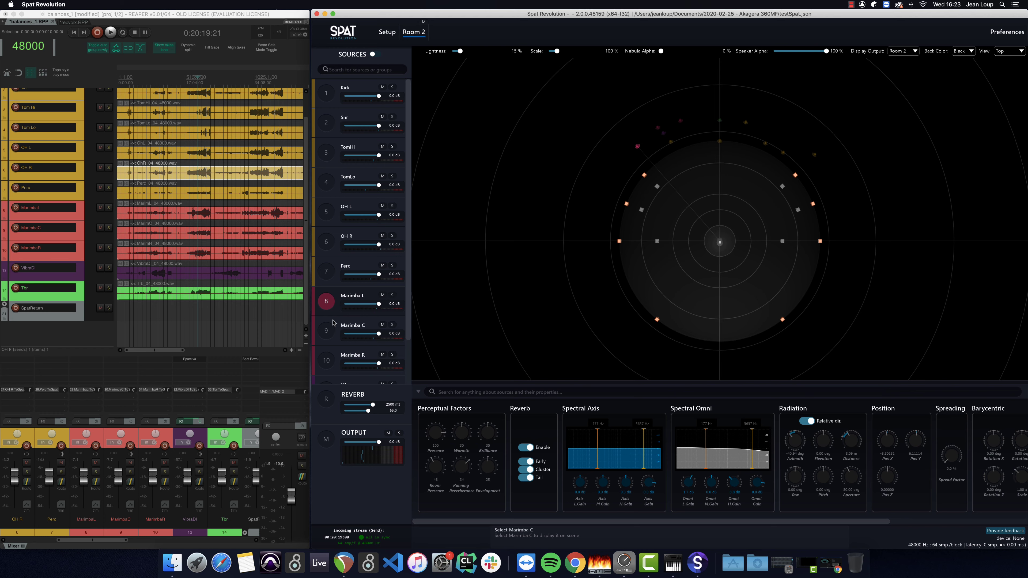
scroll(333, 323, down, 1)
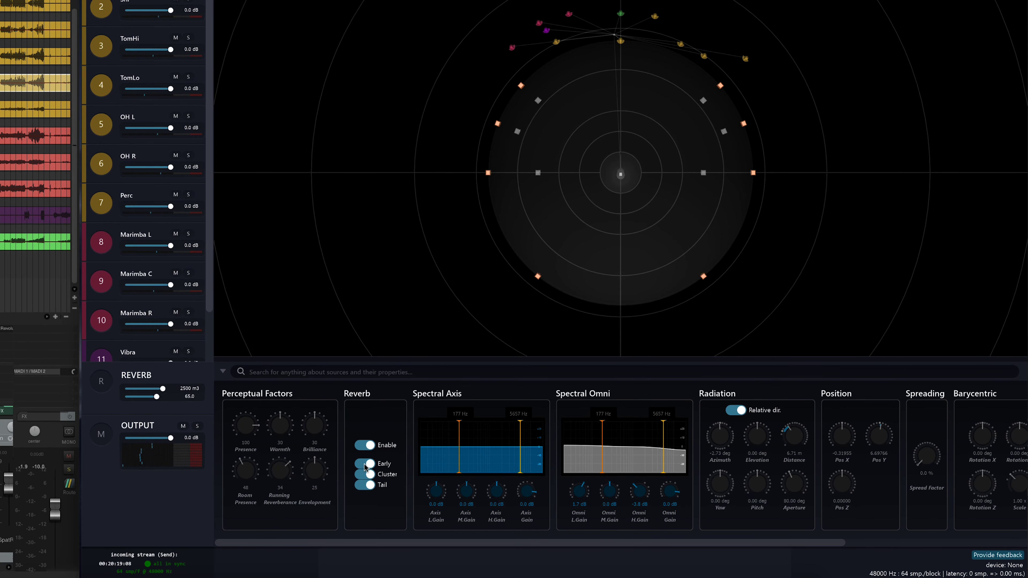
click(483, 228)
click(101, 240)
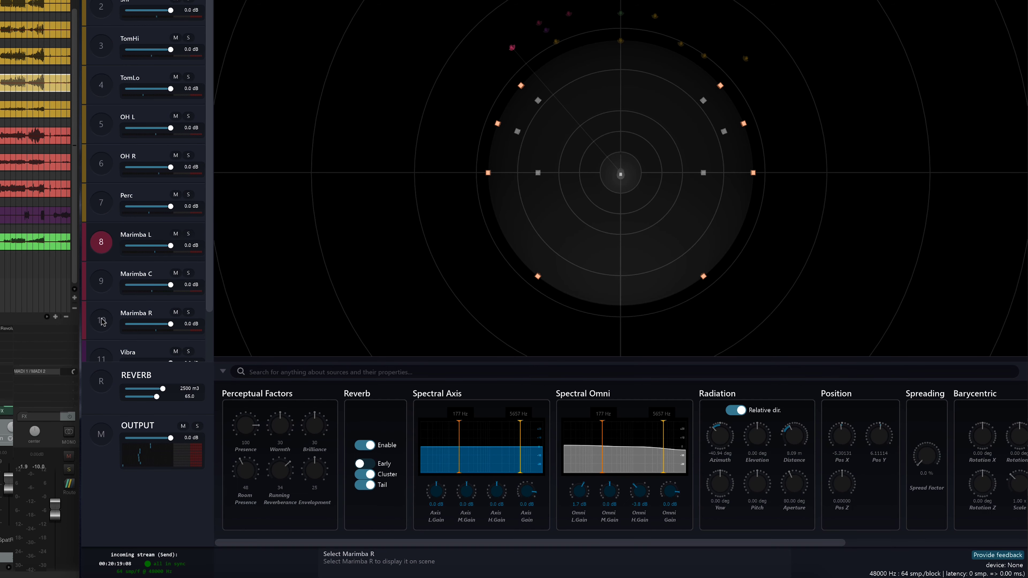
shift+click(104, 321)
scroll(104, 323, down, 1)
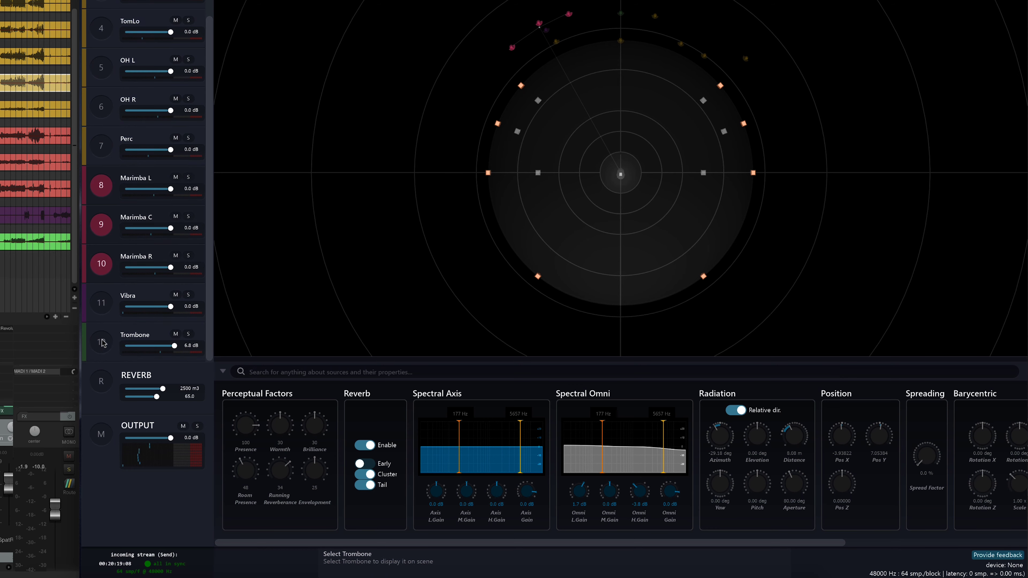
click(103, 304)
shift+click(108, 178)
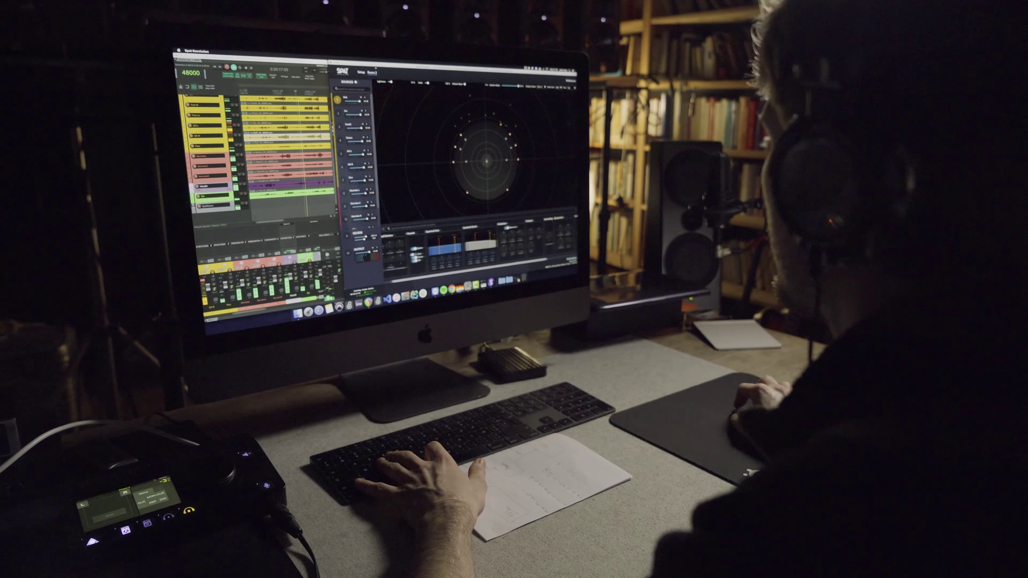
scroll(477, 247, right, 3)
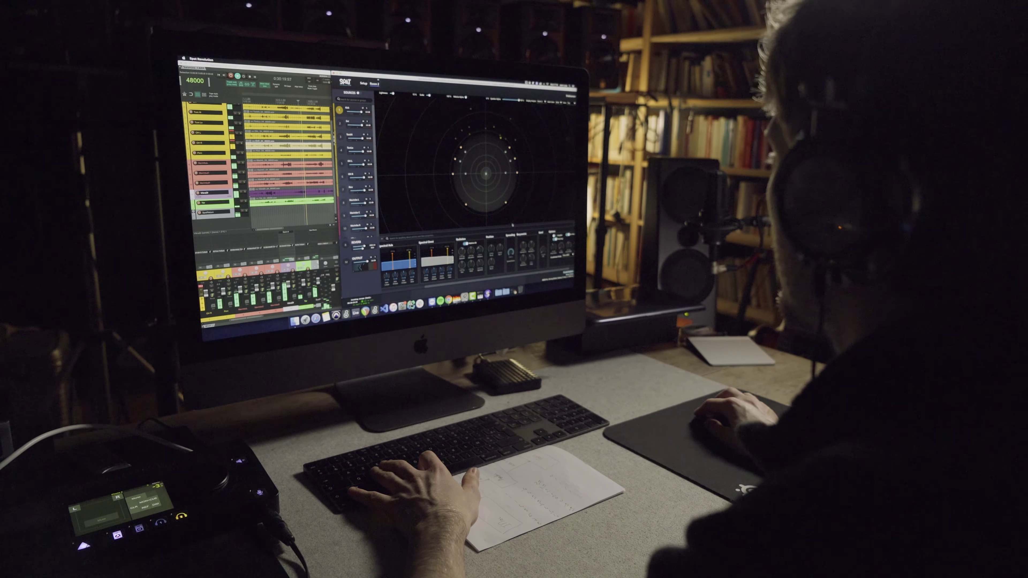